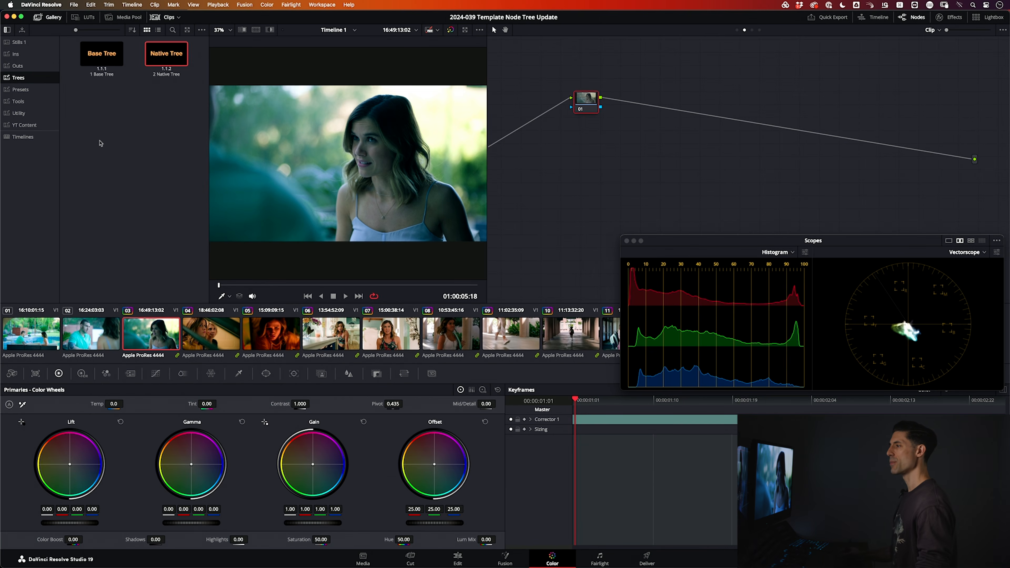
Apply the Native Tree still's node tree to the third clip and select its Prim node
double_click(158, 55)
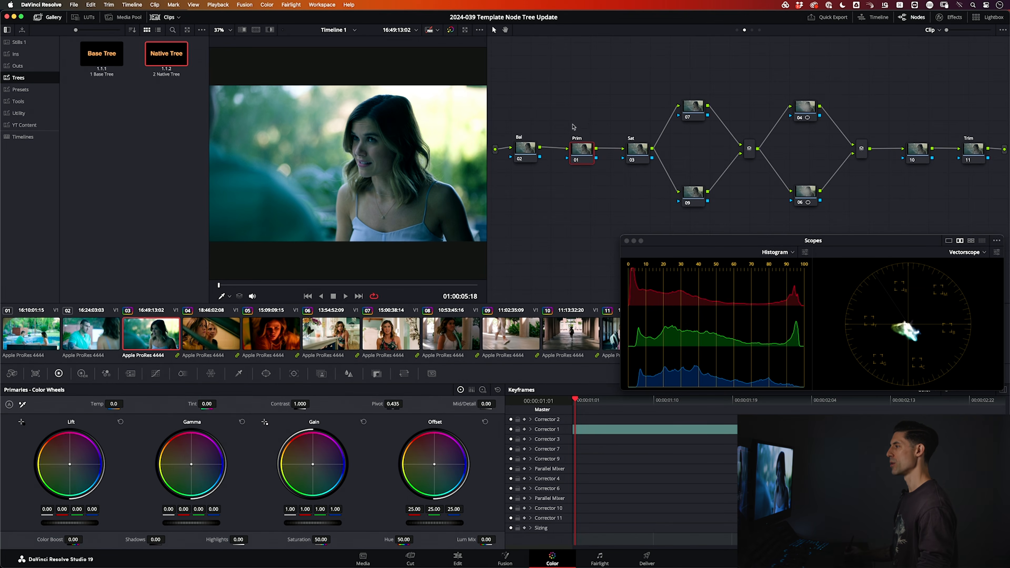
mouse_move(581, 152)
mouse_down()
mouse_move(573, 149)
mouse_move(581, 149)
mouse_up()
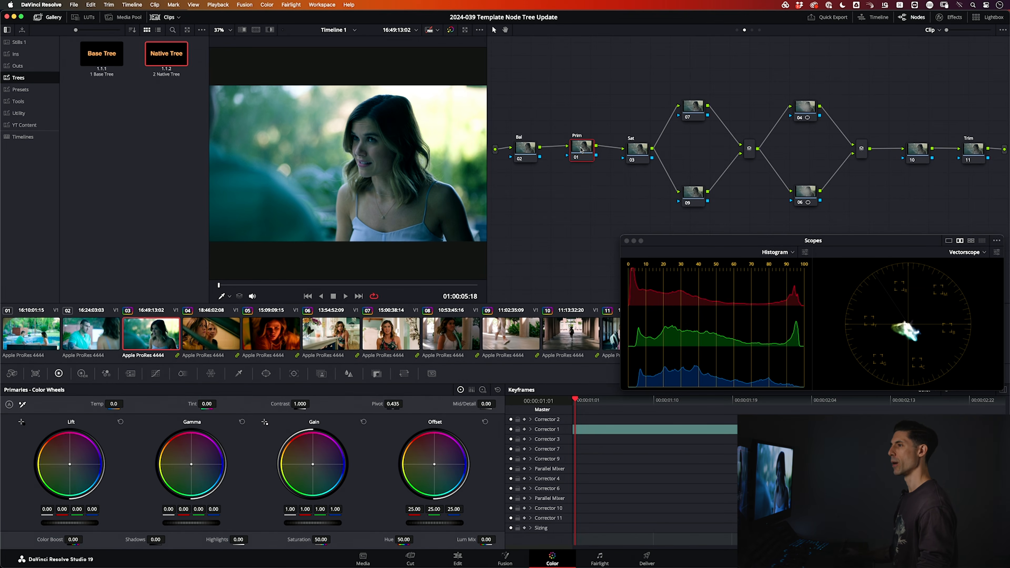
Review the general Color options in the user preferences, including node navigation, and leave without saving
click(42, 6)
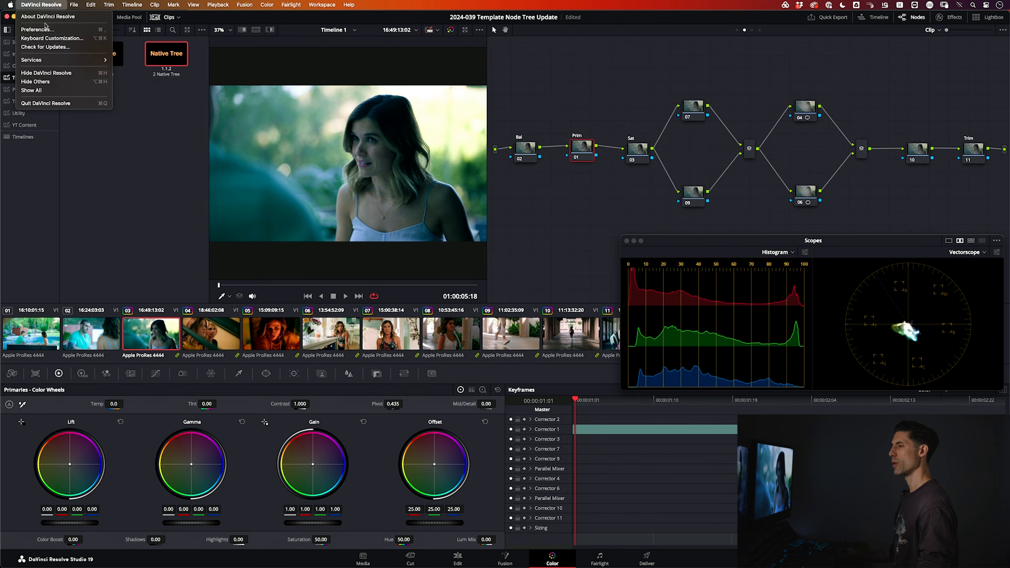
click(56, 29)
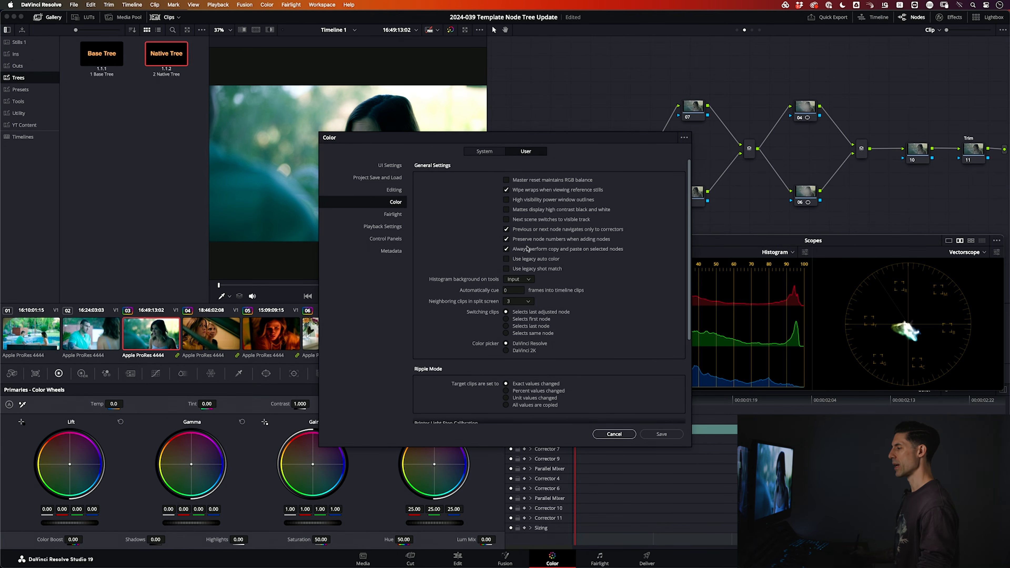
click(625, 434)
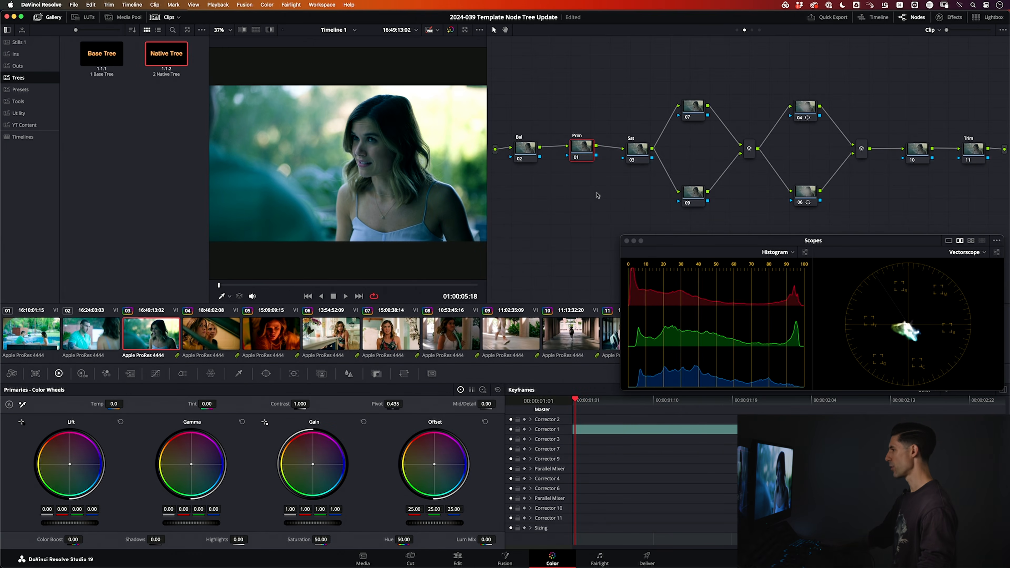
Step the node selection back and forth between the Prim and Bal nodes, finishing on Prim
key(alt+shift+apostrophe)
key(alt+shift+apostrophe)
key(alt+shift+semicolon)
key(alt+shift+semicolon)
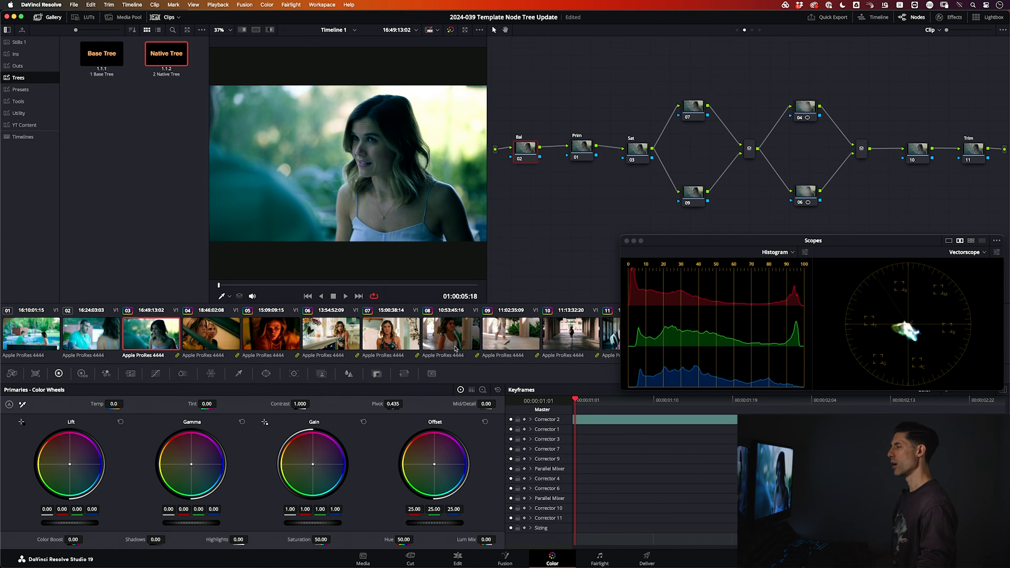
key(alt+shift+apostrophe)
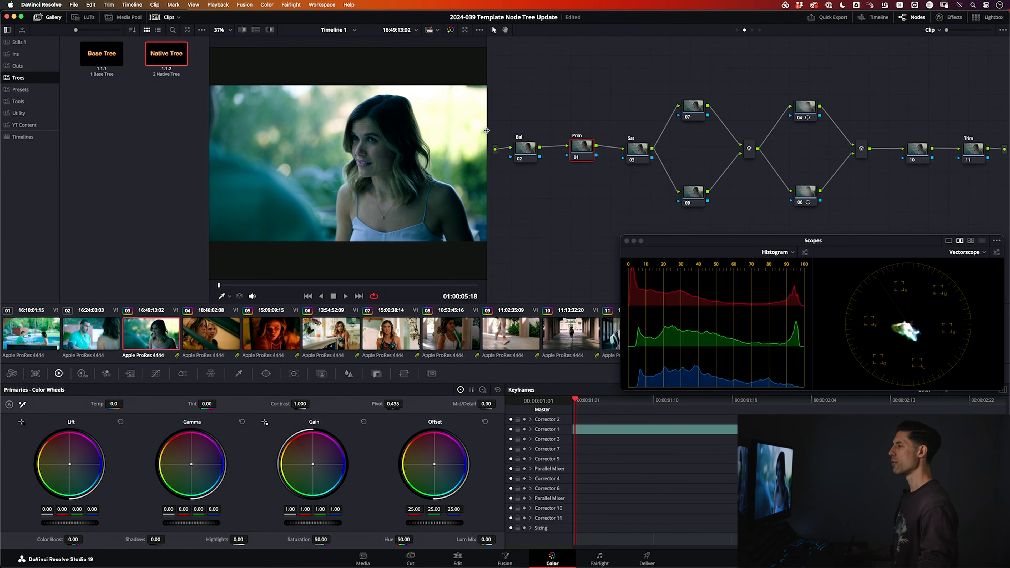
drag(585, 147, 582, 147)
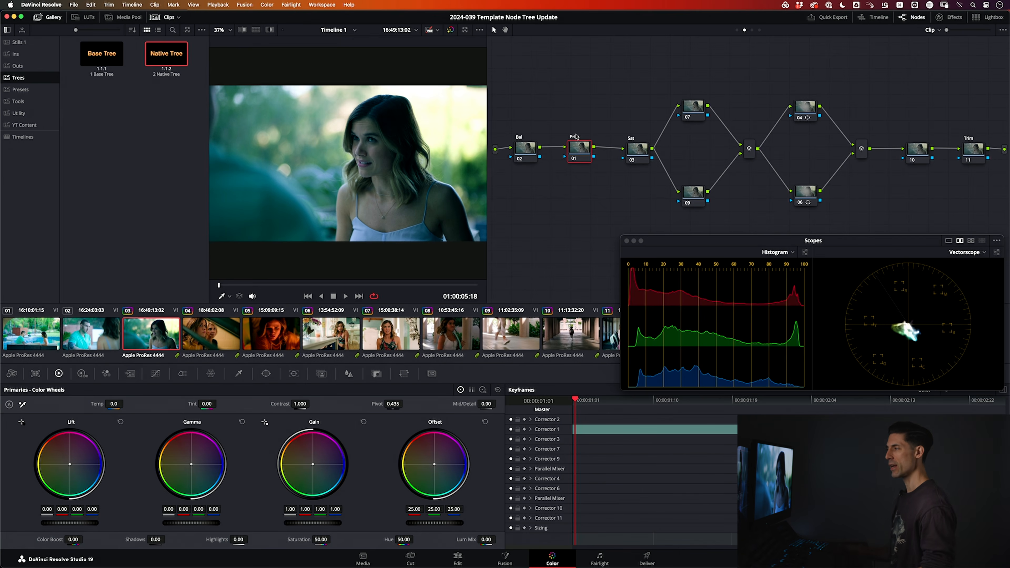
Select the Bal, Prim and Sat nodes together, reselect Prim alone and save the project
drag(641, 116, 516, 179)
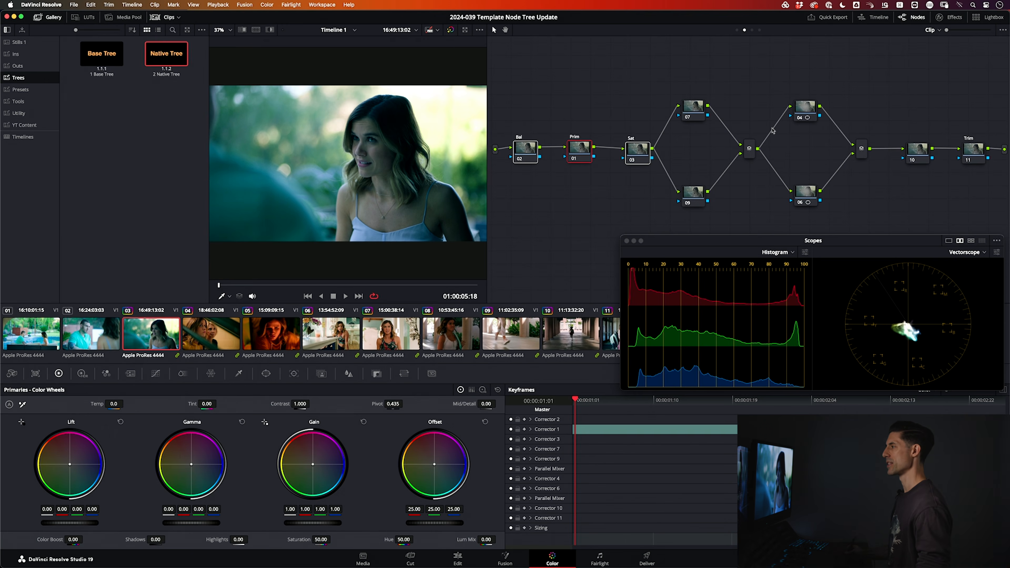
click(632, 153)
click(581, 148)
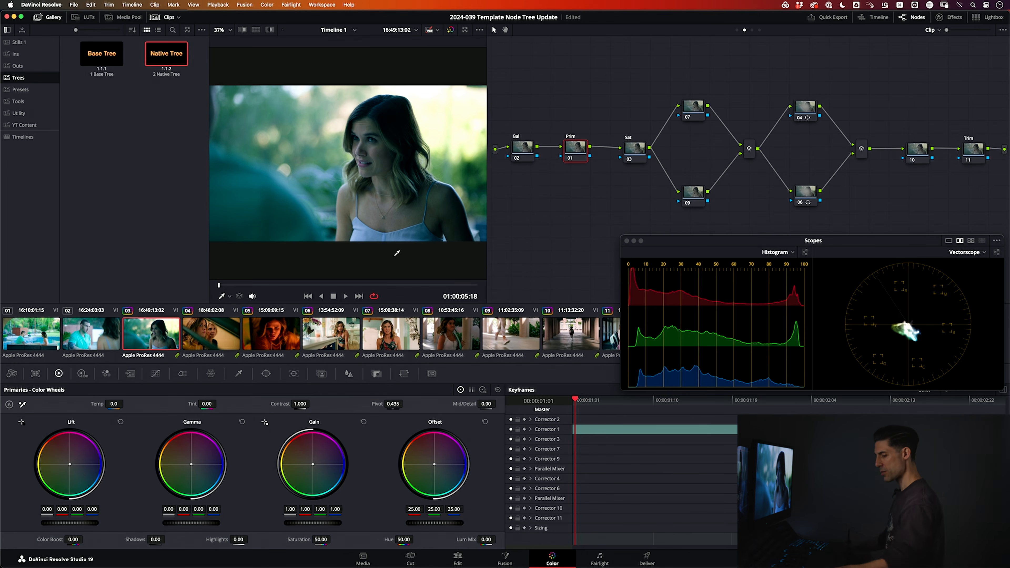
key(super+s)
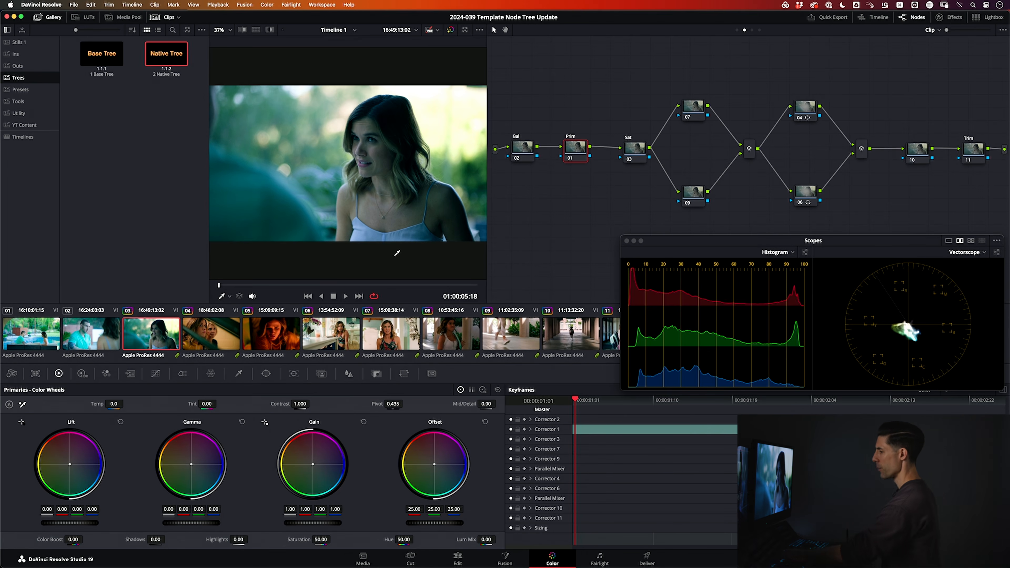
Raise the Prim node's HDR Global exposure to 0.52 with the viewer enlarged, and check the node's Gamma setting
key(alt+2)
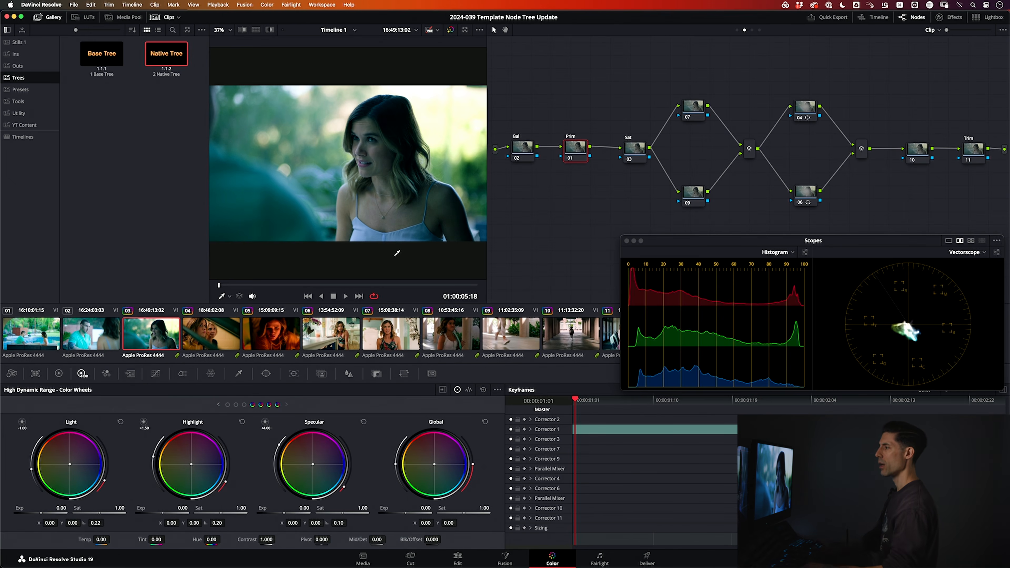
key(alt+f)
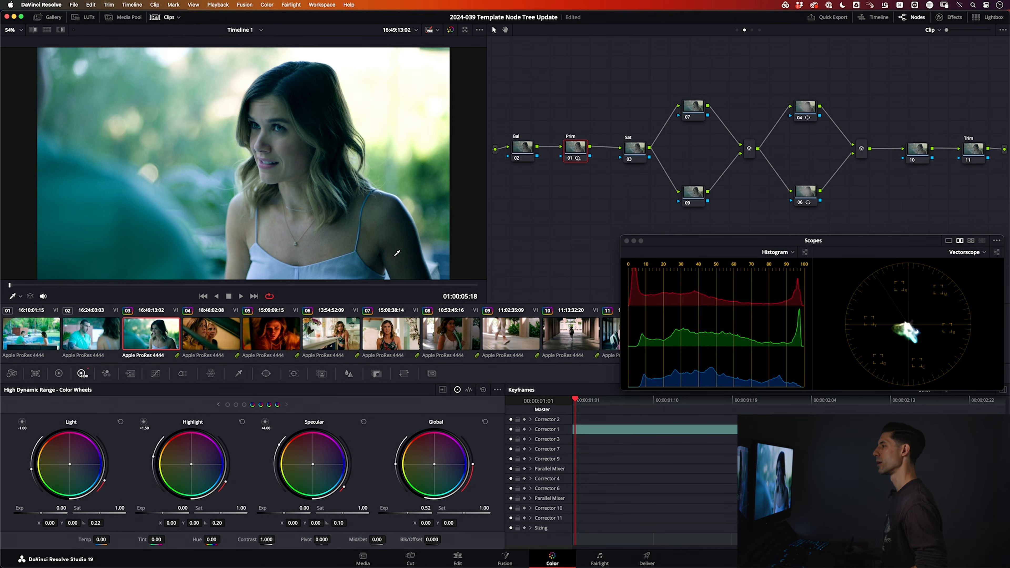
right_click(577, 148)
mouse_move(621, 262)
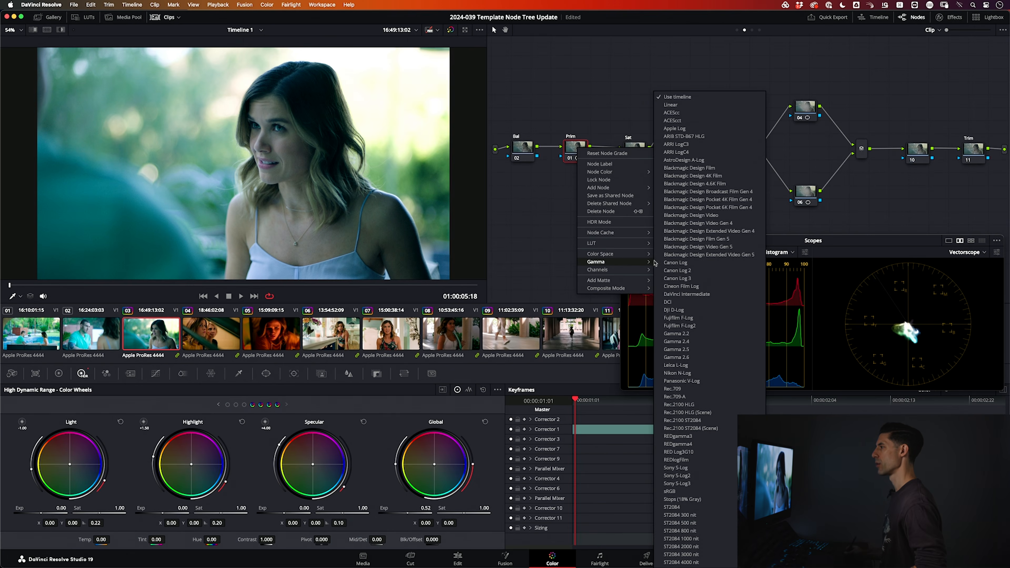
click(579, 148)
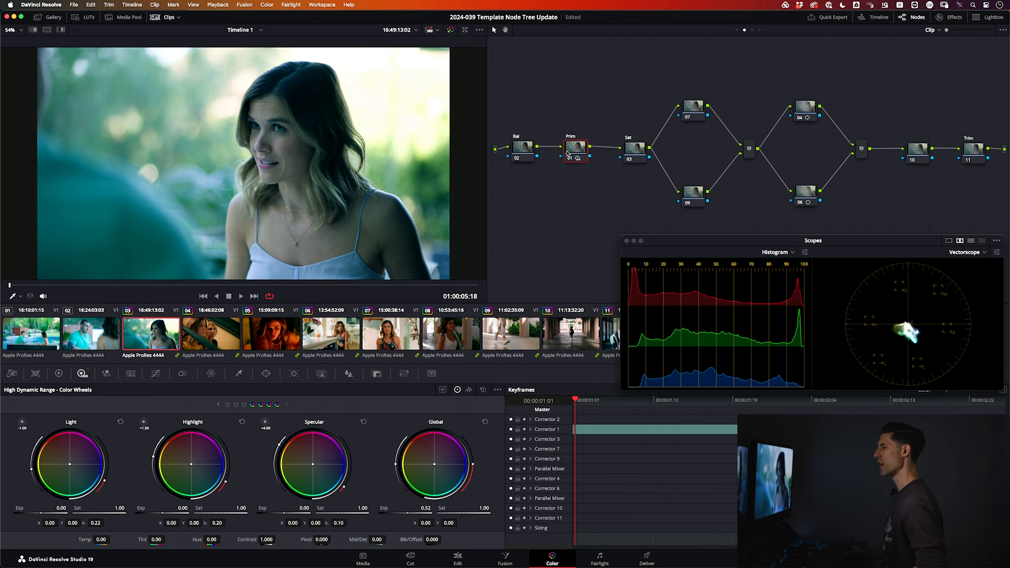
Set the Prim node's primaries to Lift 0.03, Gamma -0.06, Gain 1.09 and Offset 25.05, and save the project
drag(573, 150, 573, 149)
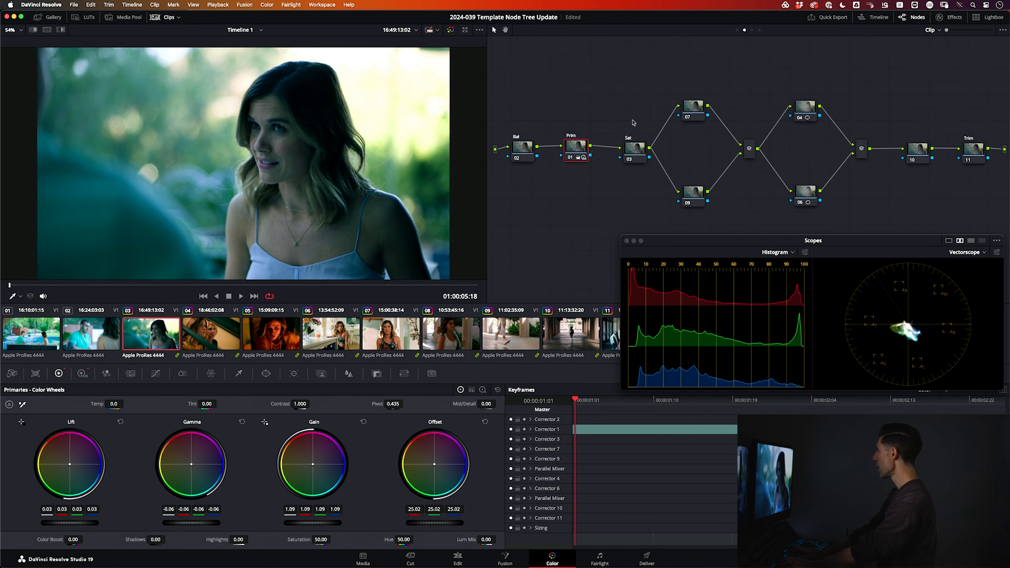
key(super+s)
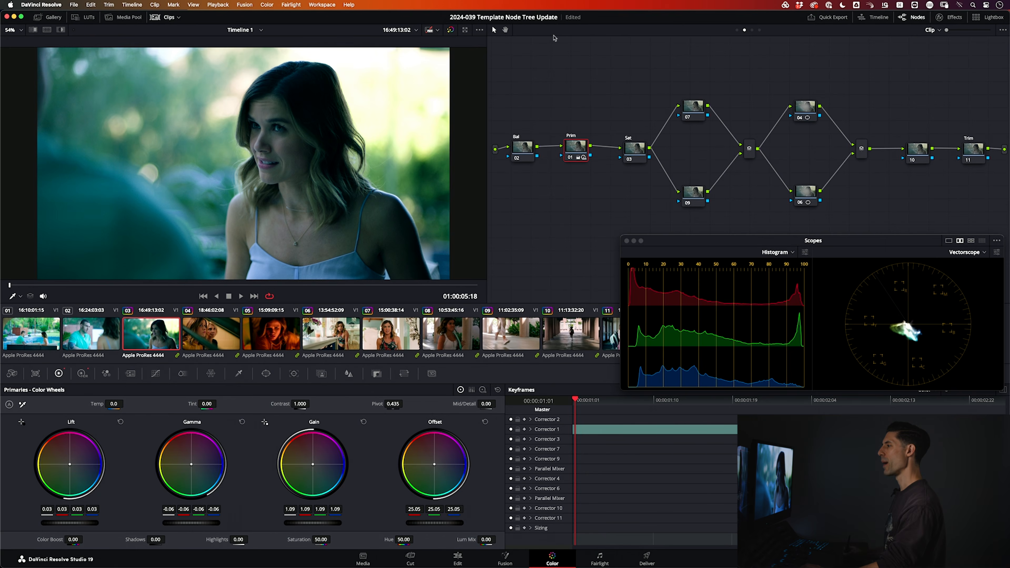
Switch between the Bal and Prim nodes to review their wheel settings, and toggle Prim's grade off and on
click(522, 148)
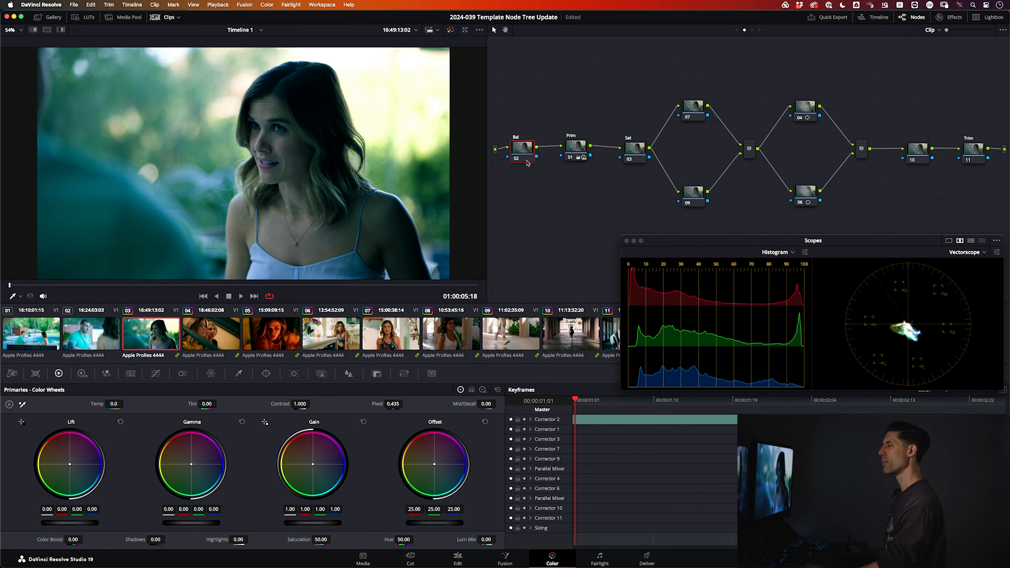
click(572, 148)
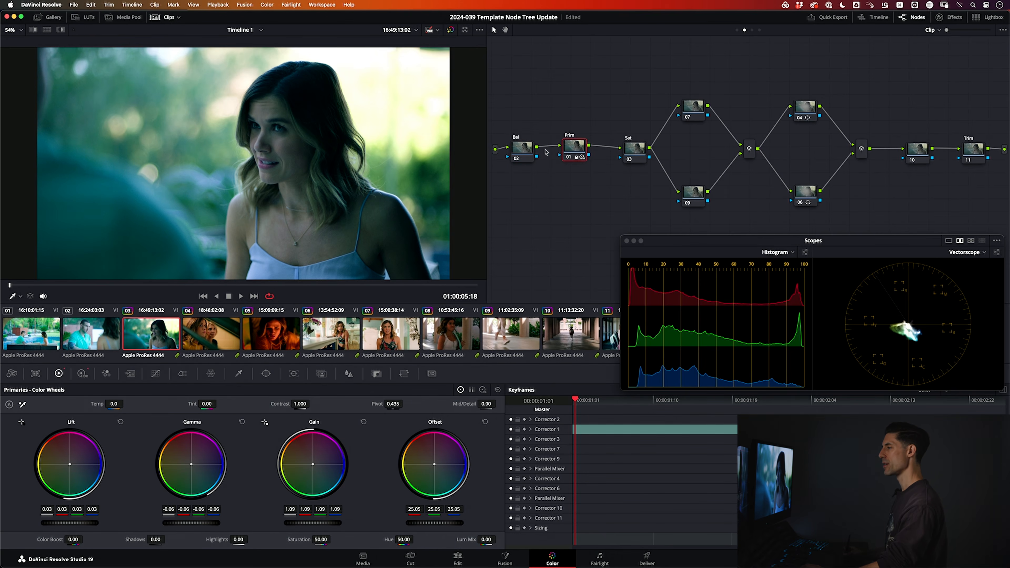
drag(573, 148, 576, 146)
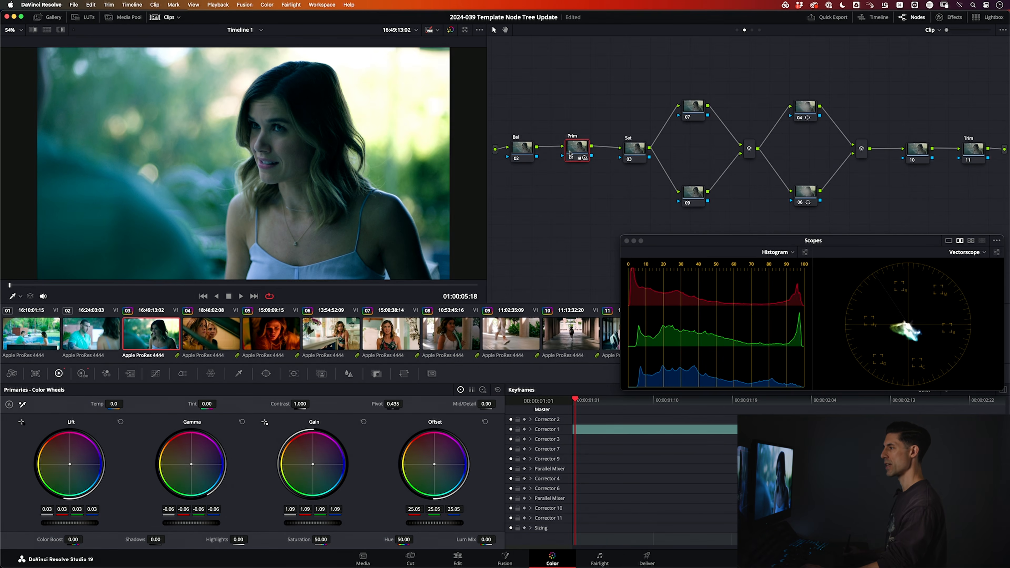
drag(573, 149, 577, 149)
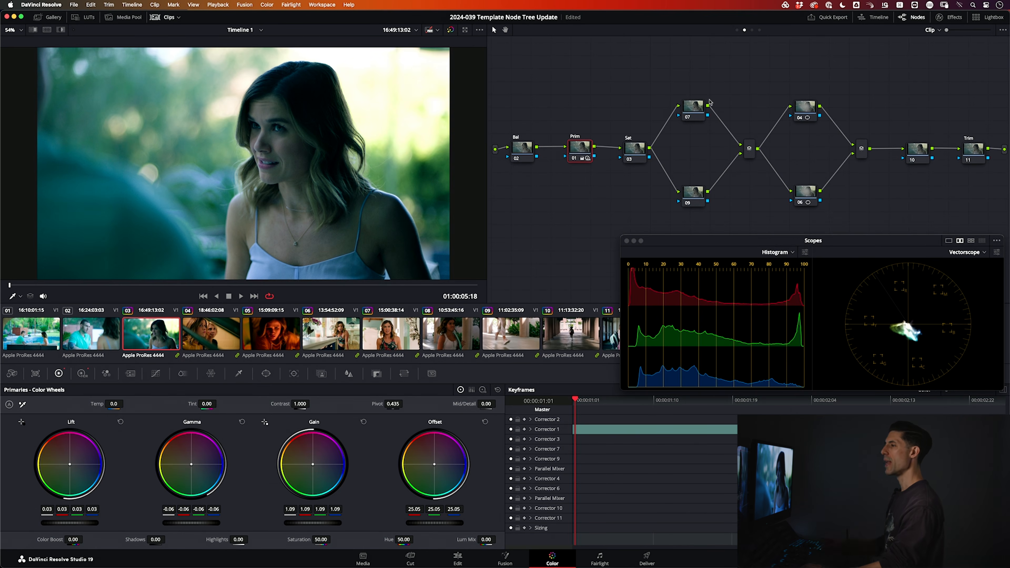
key(shift+semicolon)
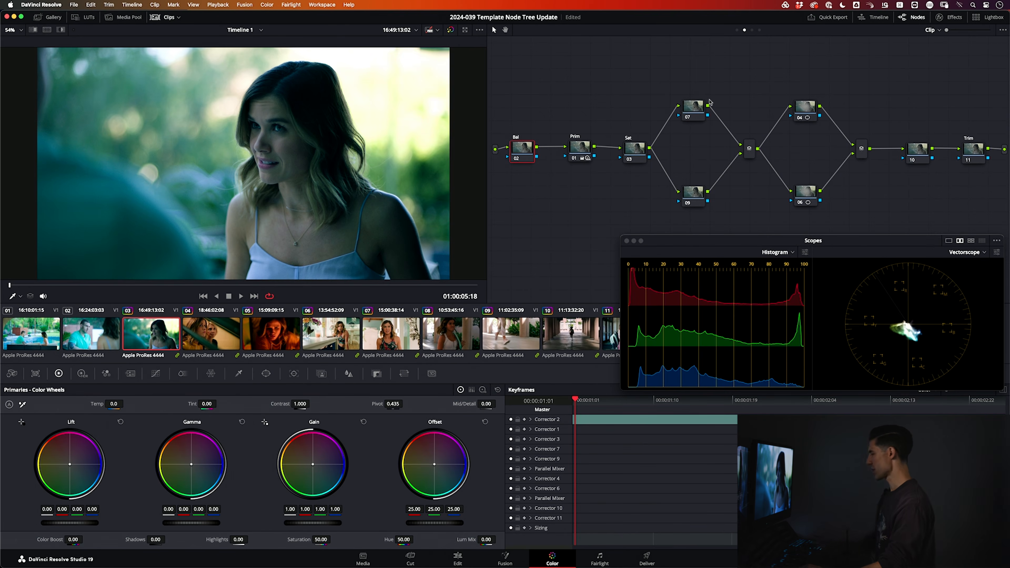
key(shift+apostrophe)
key(ctrl+d)
key(ctrl+d)
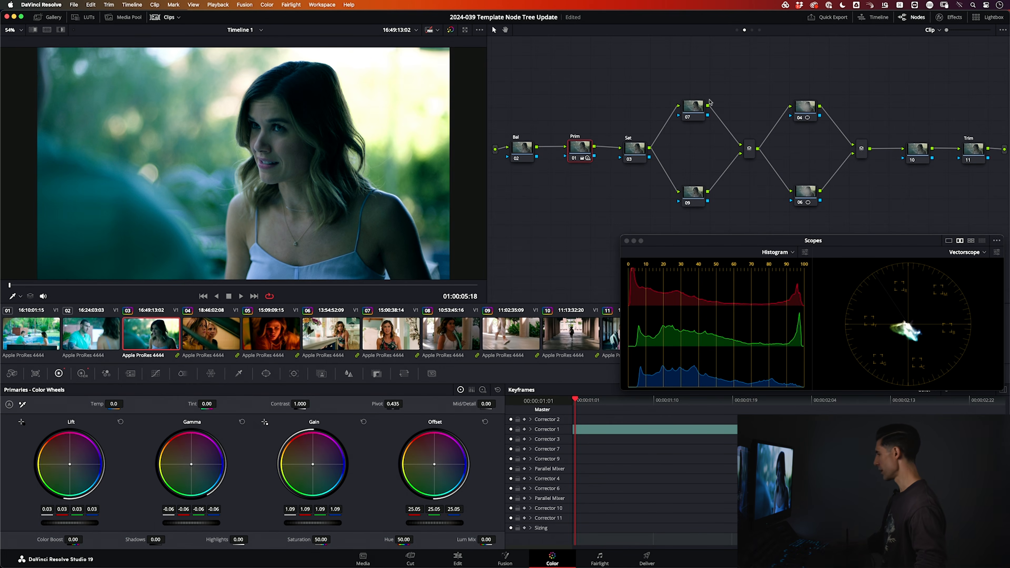
Set the Bal node's gamma to Linear
key(shift+semicolon)
right_click(523, 149)
mouse_move(553, 264)
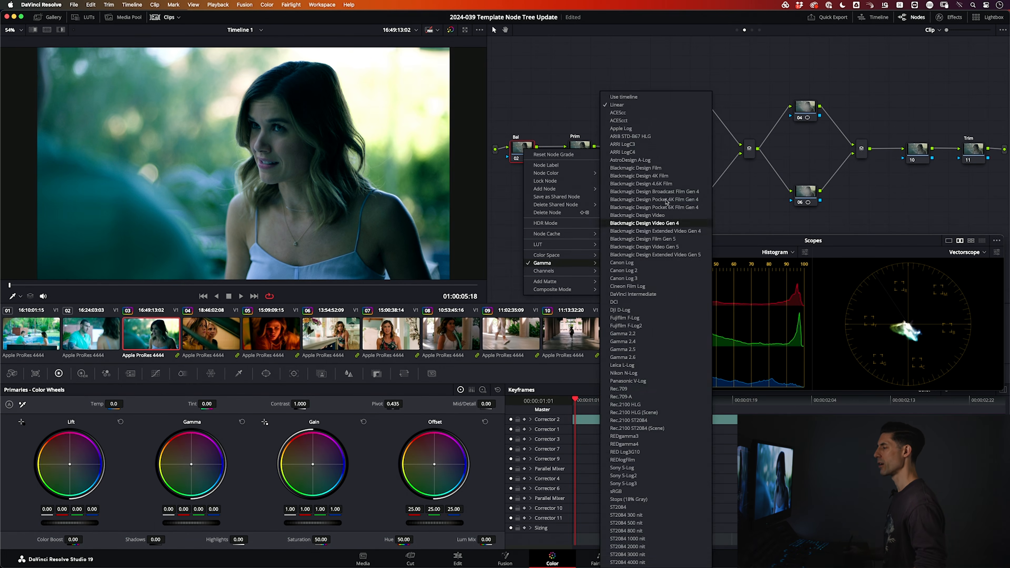
click(653, 104)
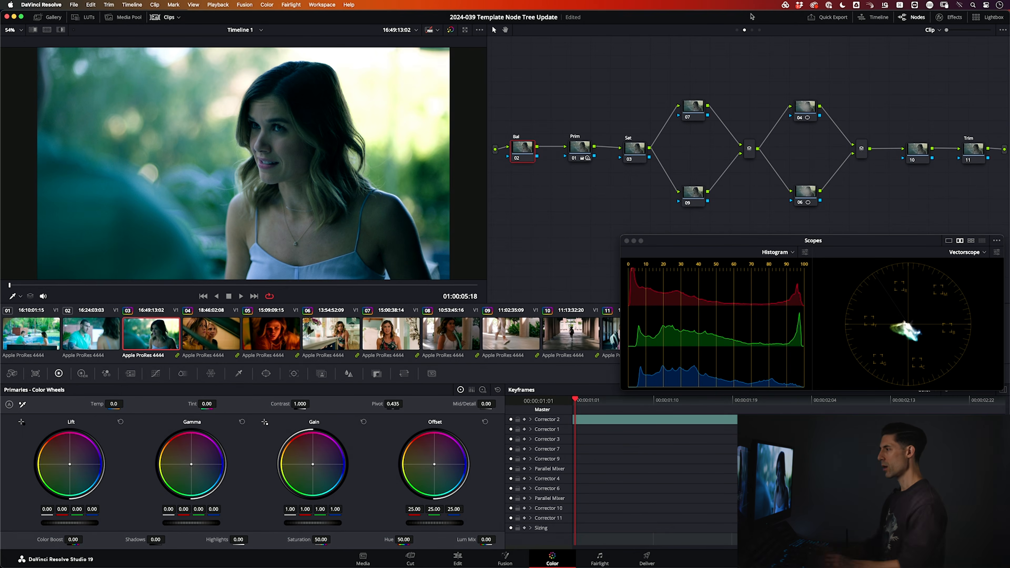
Warm the Bal node with Gain at red 1.22, green 0.86 and blue 0.70, compare before and after, and save
key(super+s)
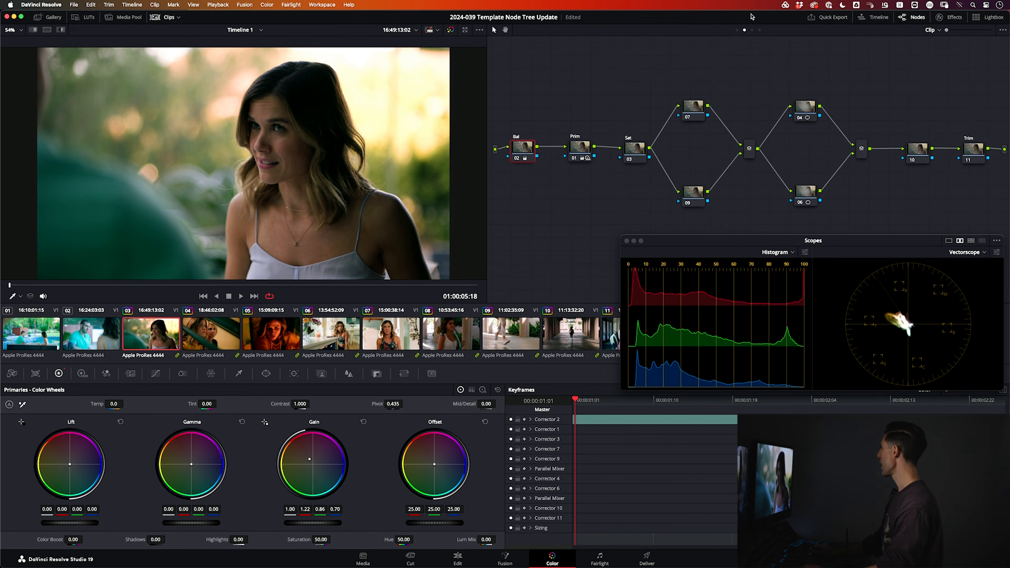
key(ctrl+d)
key(ctrl+d)
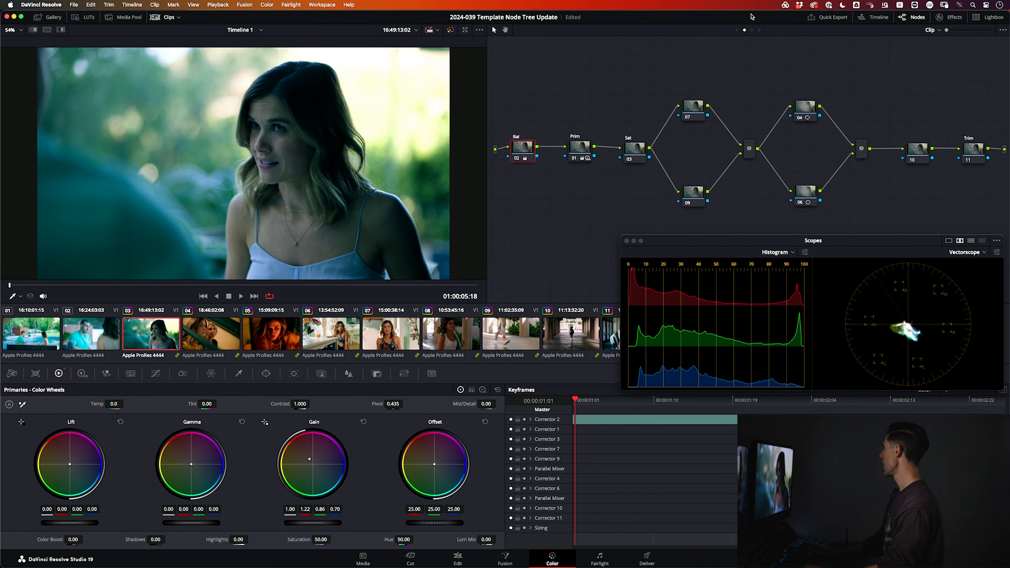
key(ctrl+d)
key(ctrl+d)
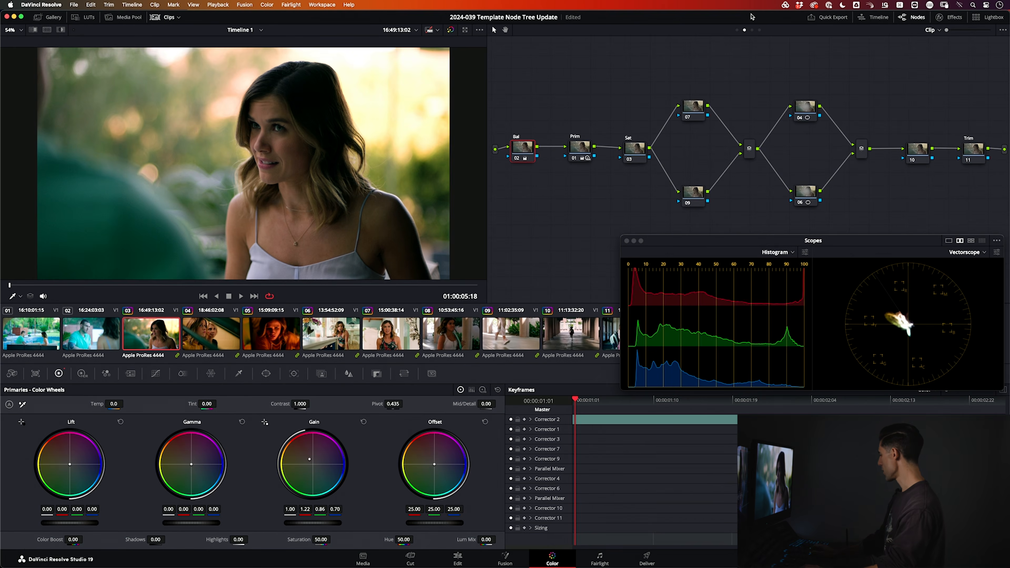
key(ctrl+d)
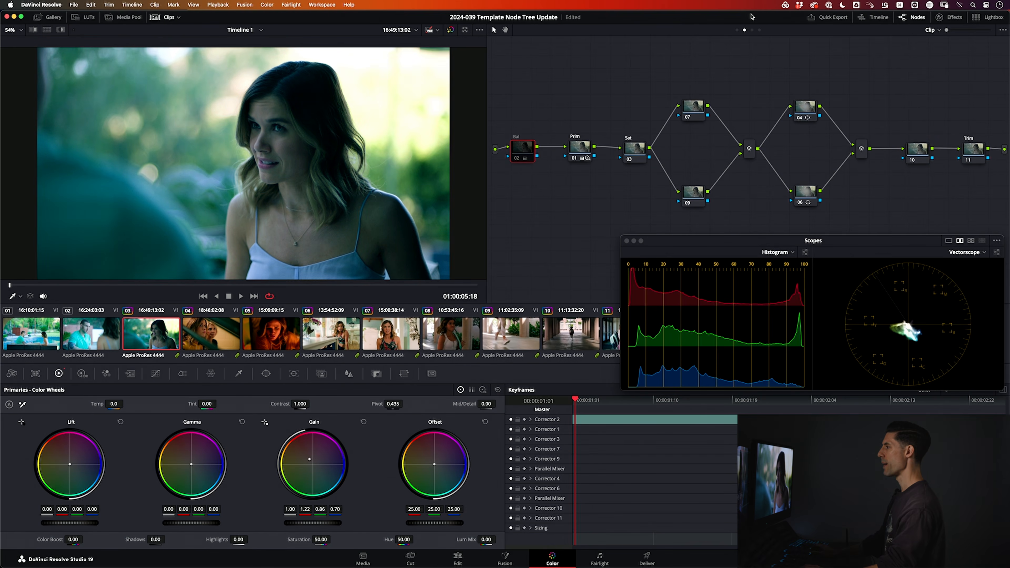
key(ctrl+d)
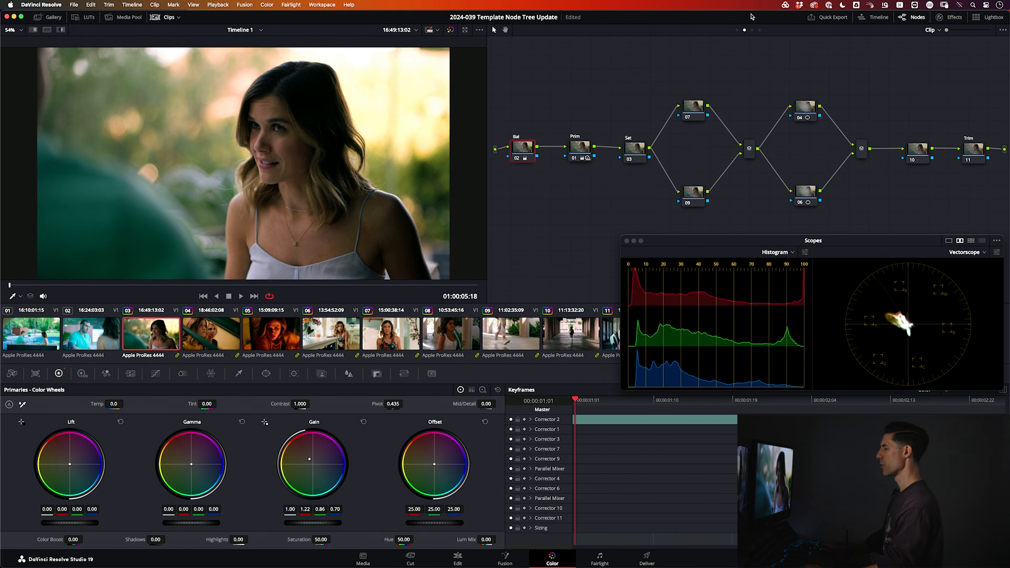
key(super+s)
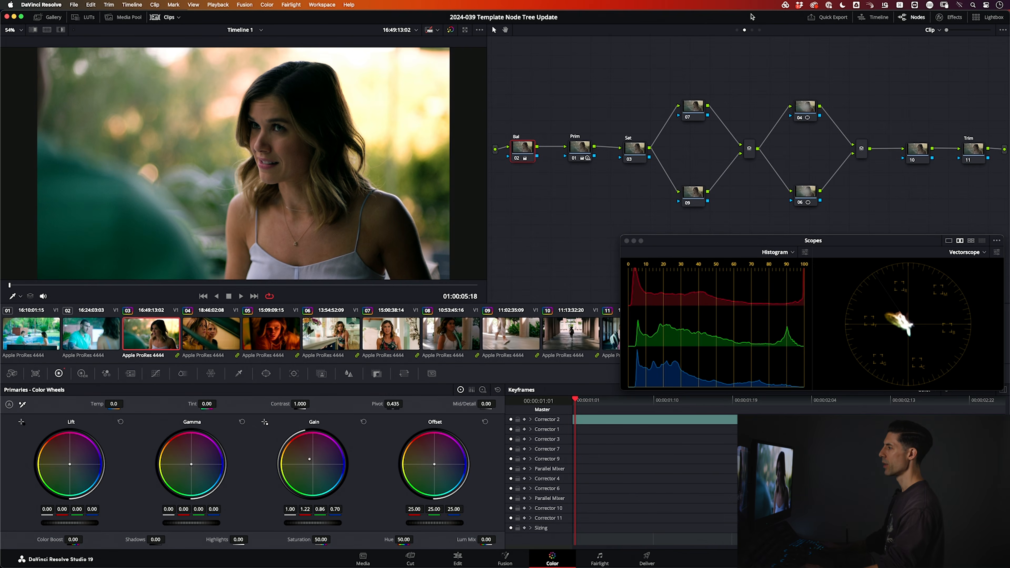
Check the Sat node's Color Space and Channels options, and set its Gamma to 0.02 and Gain to 0.96
key(shift+apostrophe)
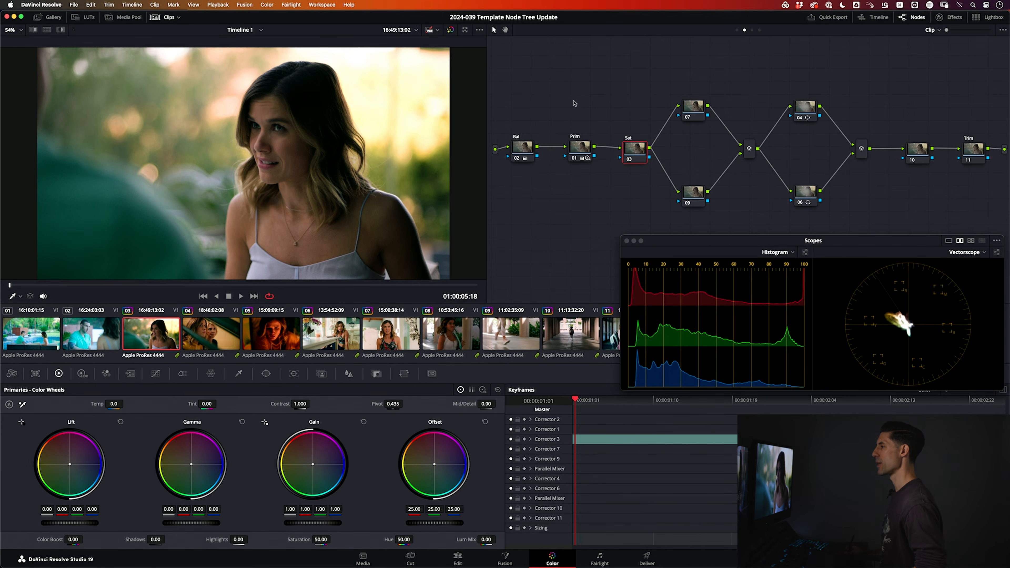
drag(638, 150, 630, 146)
right_click(625, 146)
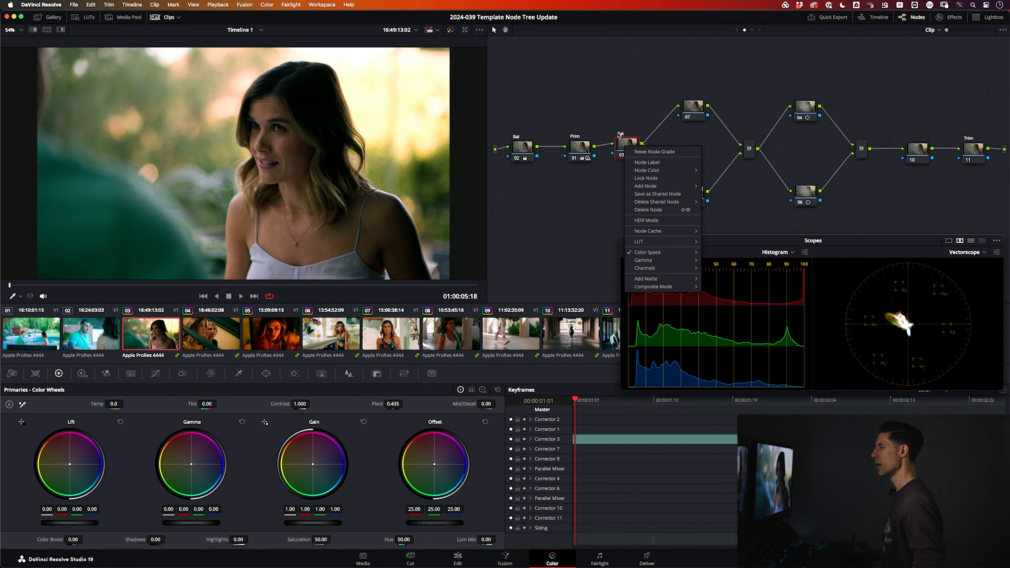
mouse_move(668, 254)
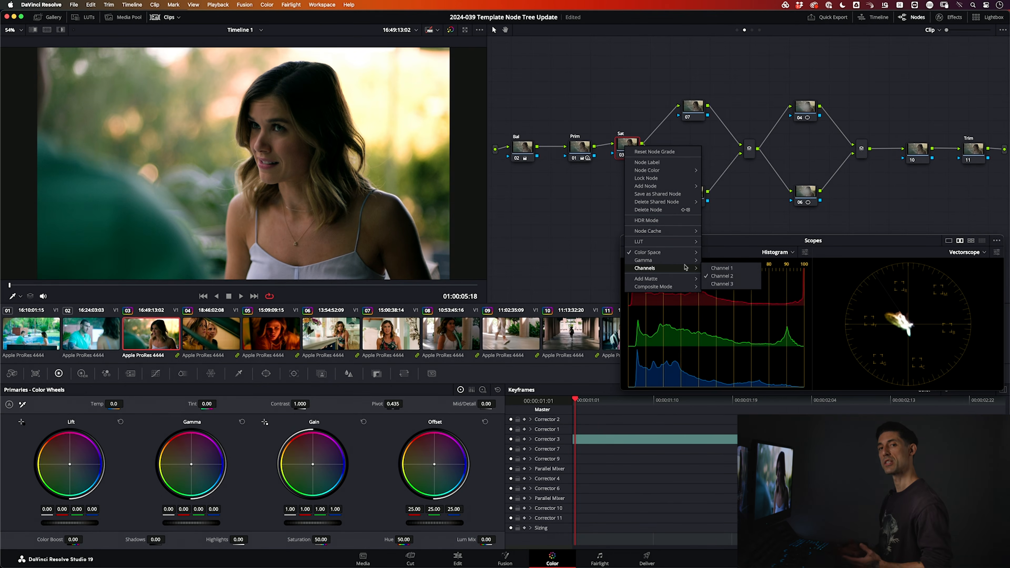
click(643, 93)
drag(628, 144, 627, 146)
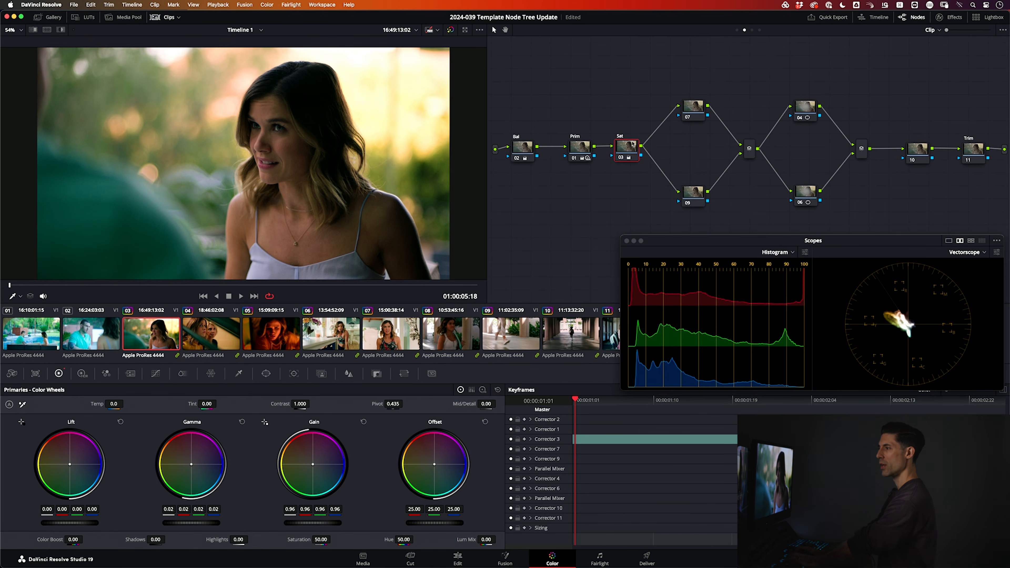
Compare the image with the Sat node off and on, and bring up its Custom curves
key(super+d)
key(super+d)
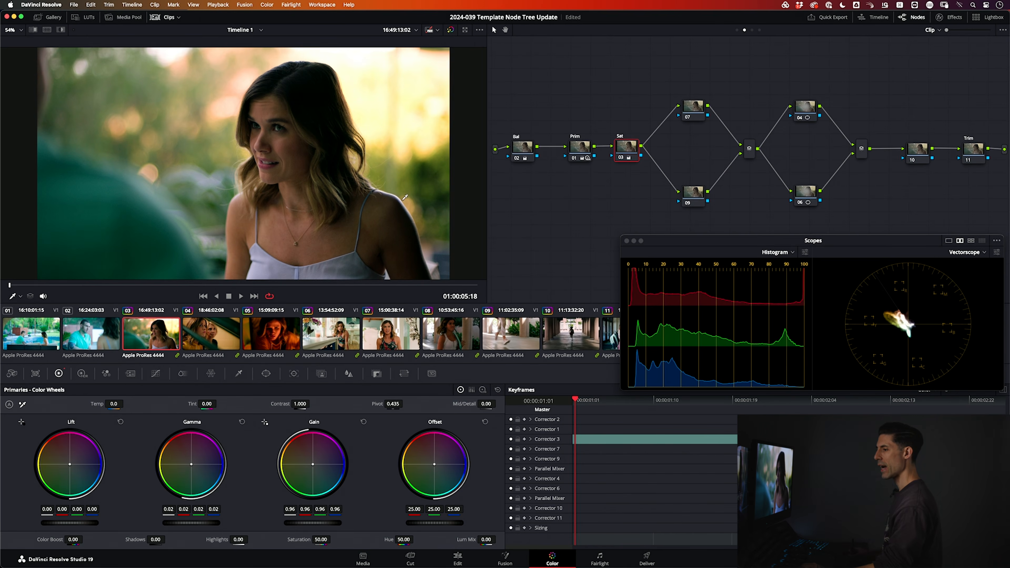
click(156, 373)
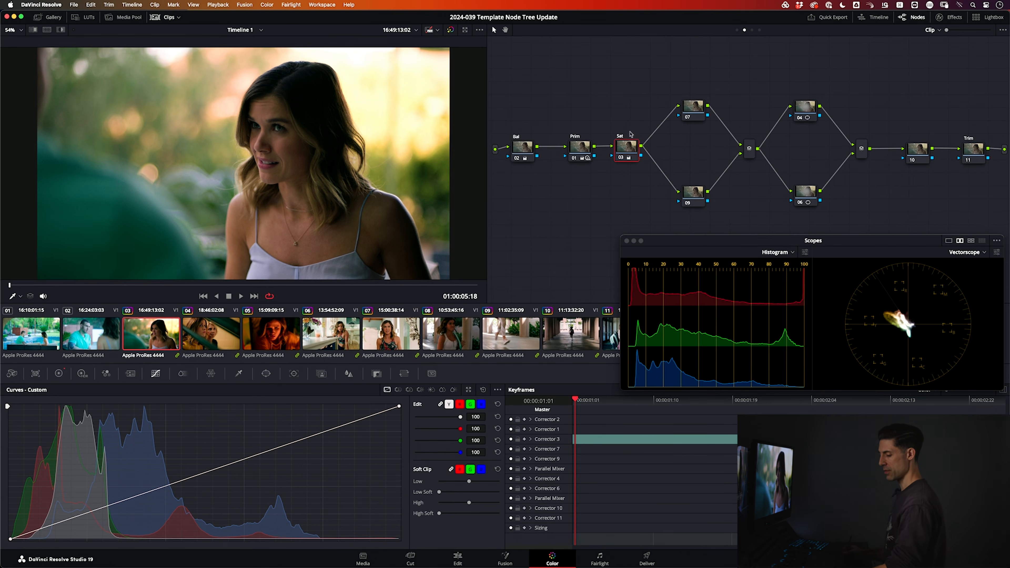
Switch to the timeline-level node graph, compare its ->709 node off and on, and inspect the Color Space Transform settings
click(759, 31)
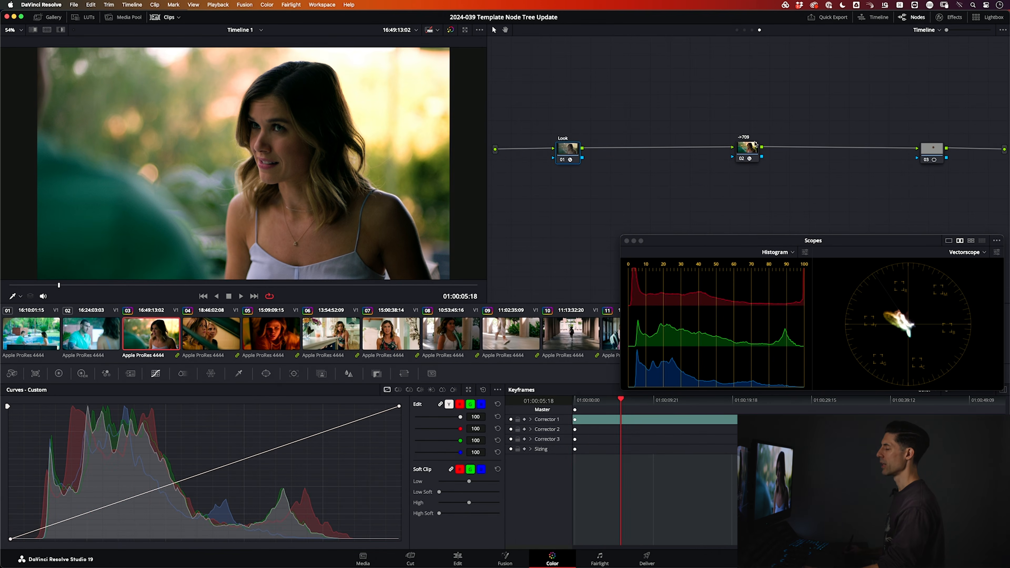
click(746, 149)
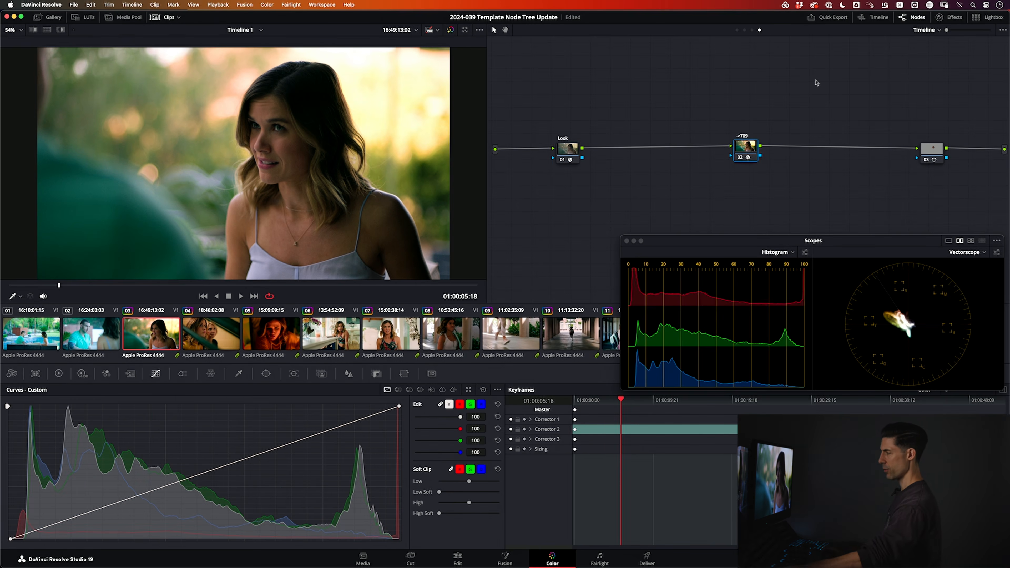
key(super+d)
key(super+d)
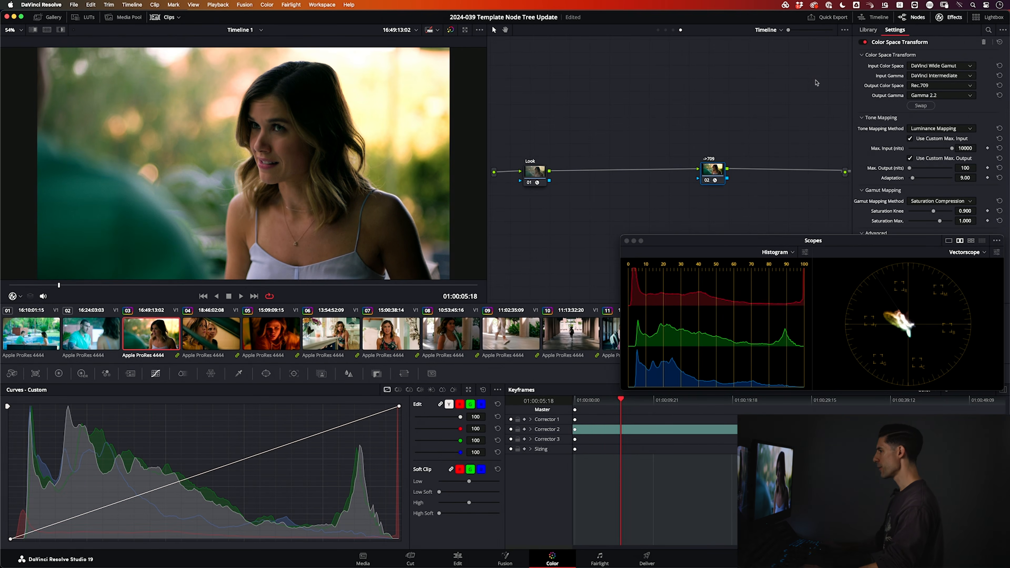
Select the timeline-level Look node and compare the image repeatedly with its Contour effect off and on
key(shift+semicolon)
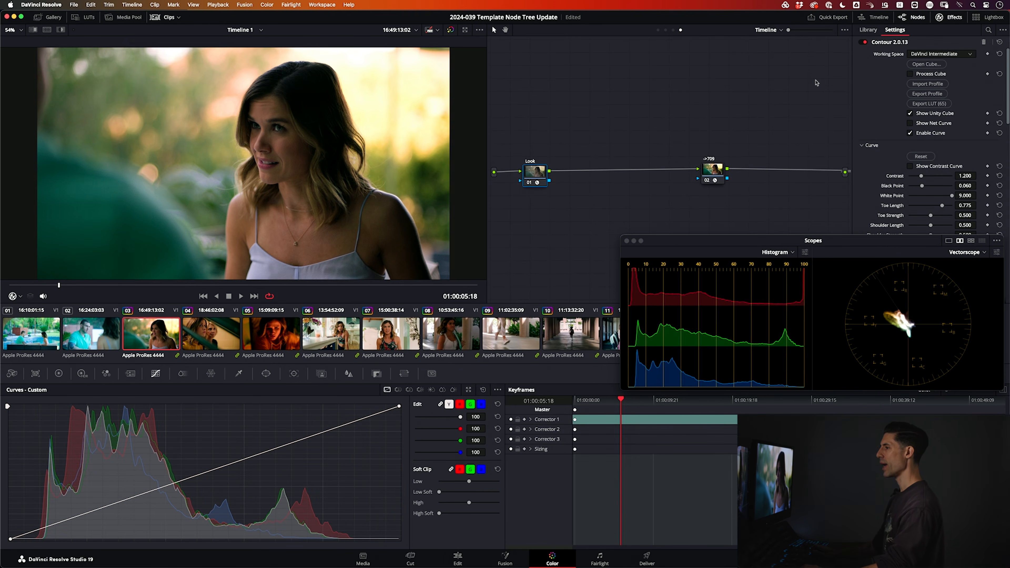
key(super+d)
key(super+d)
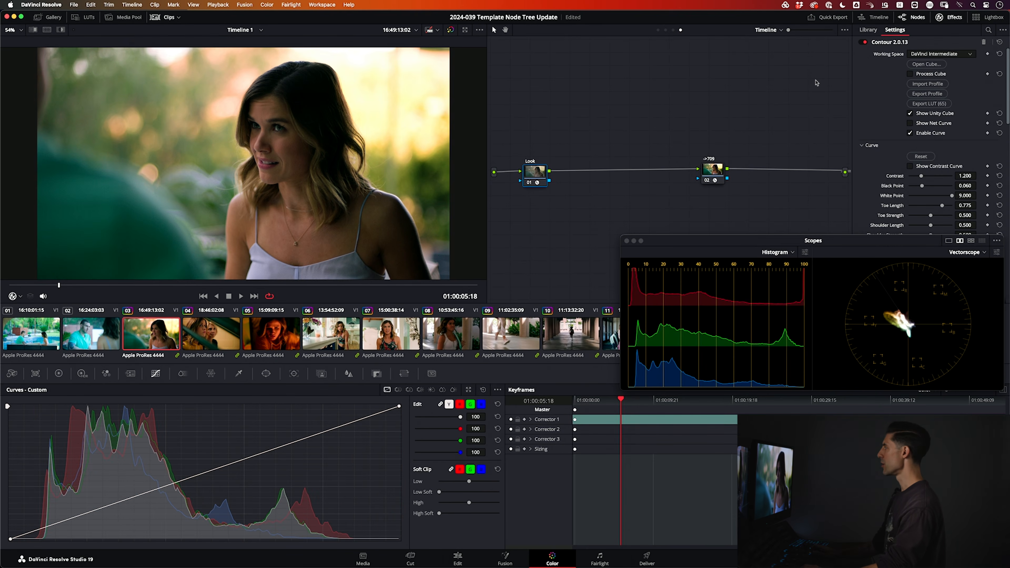
key(super+d)
key(super+d)
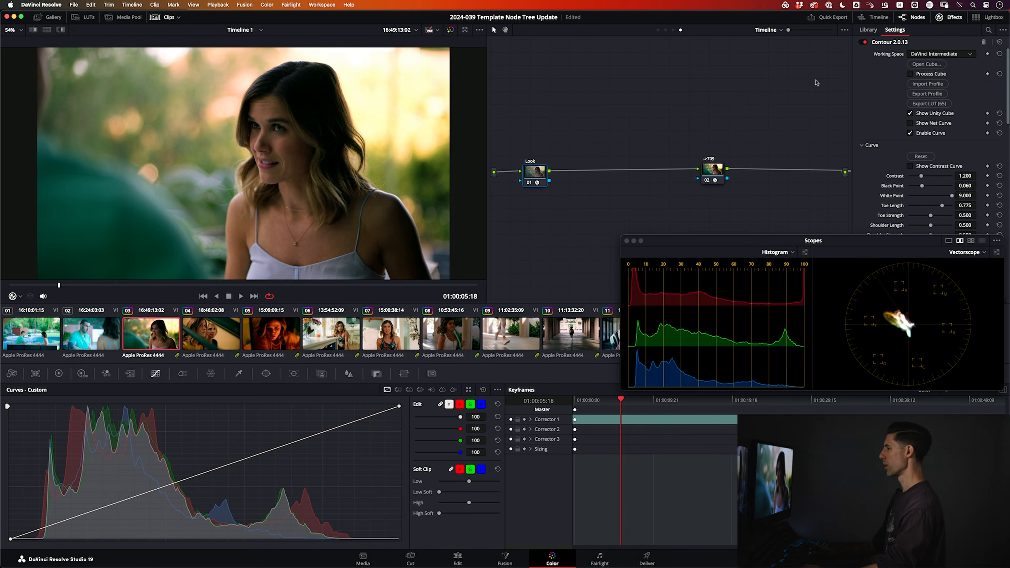
key(super+d)
key(super+d)
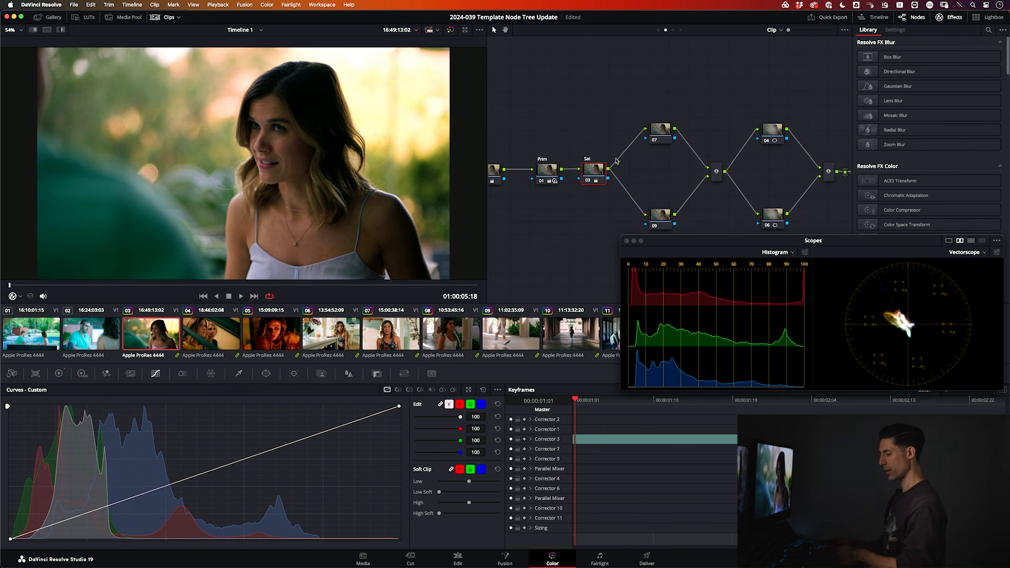
Back in the clip's node graph, raise the Sat node's Gamma to 0.03, save the project, and compare before and after
key(alt+1)
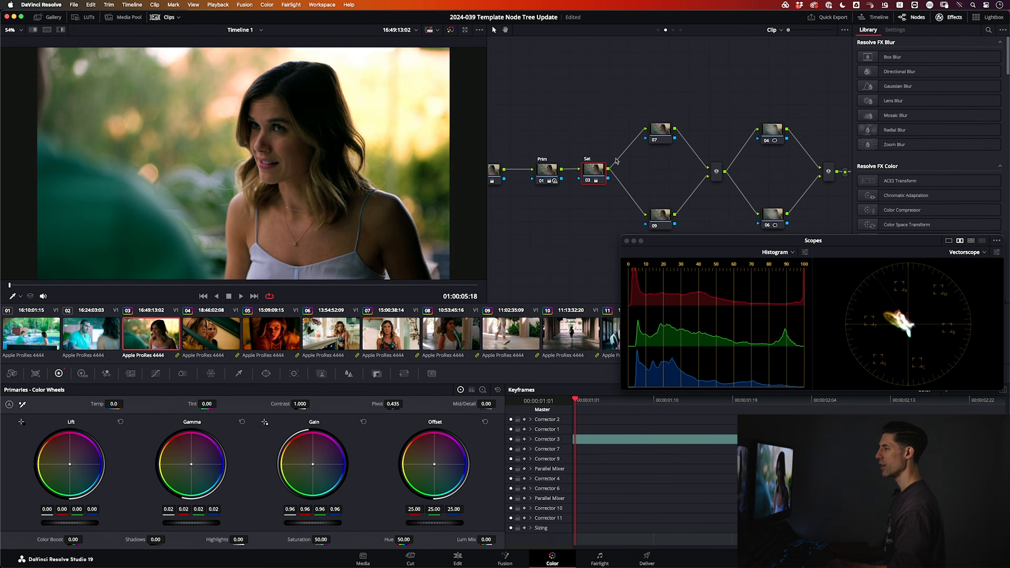
key(super+s)
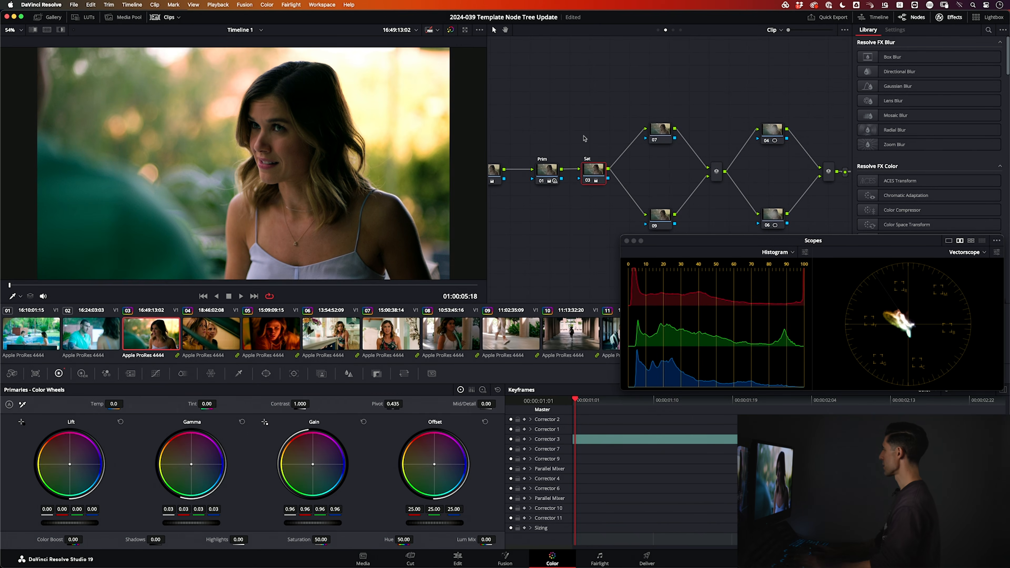
key(ctrl+d)
key(ctrl+d)
key(ctrl+d)
key(ctrl+d)
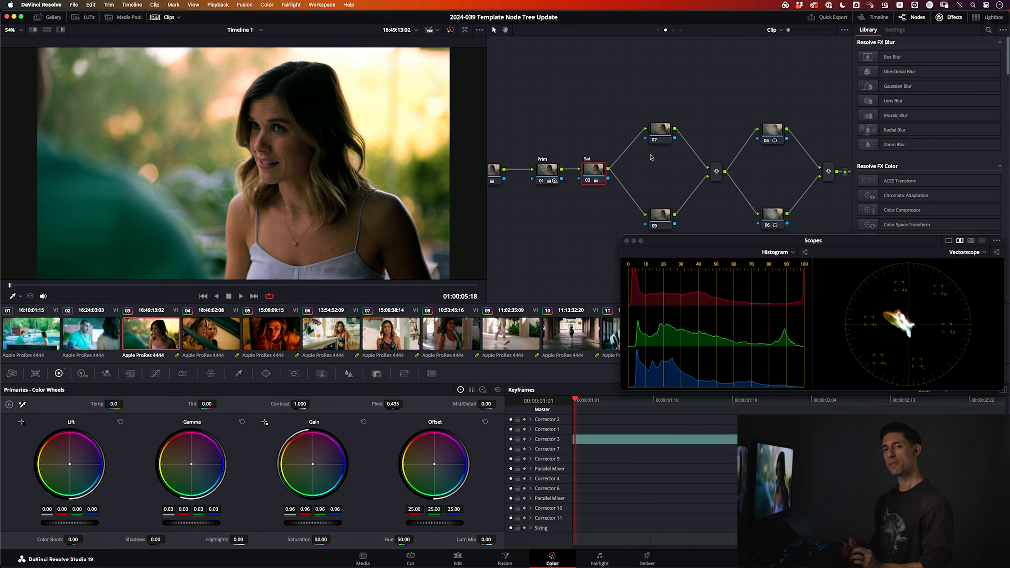
Examine the first parallel section by selecting nodes 07 and 09 and the parallel mixer that joins them
click(656, 133)
scroll(645, 160, down, 2)
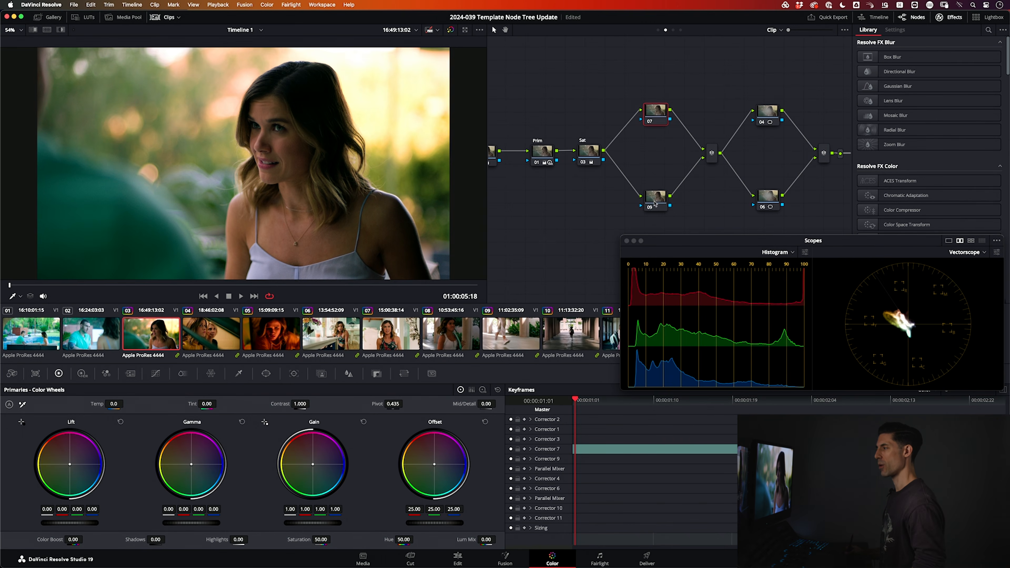
click(655, 198)
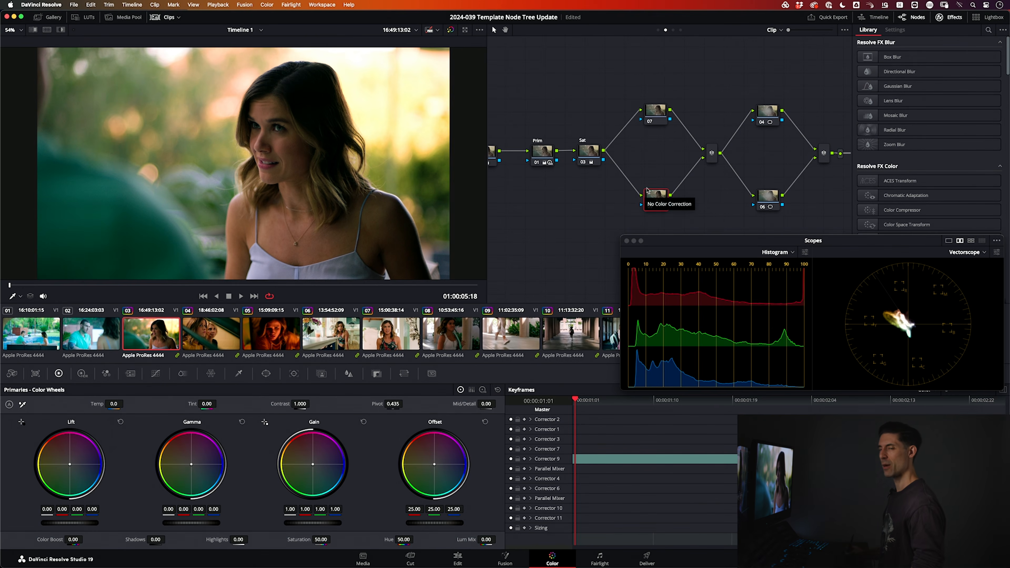
drag(655, 199, 654, 203)
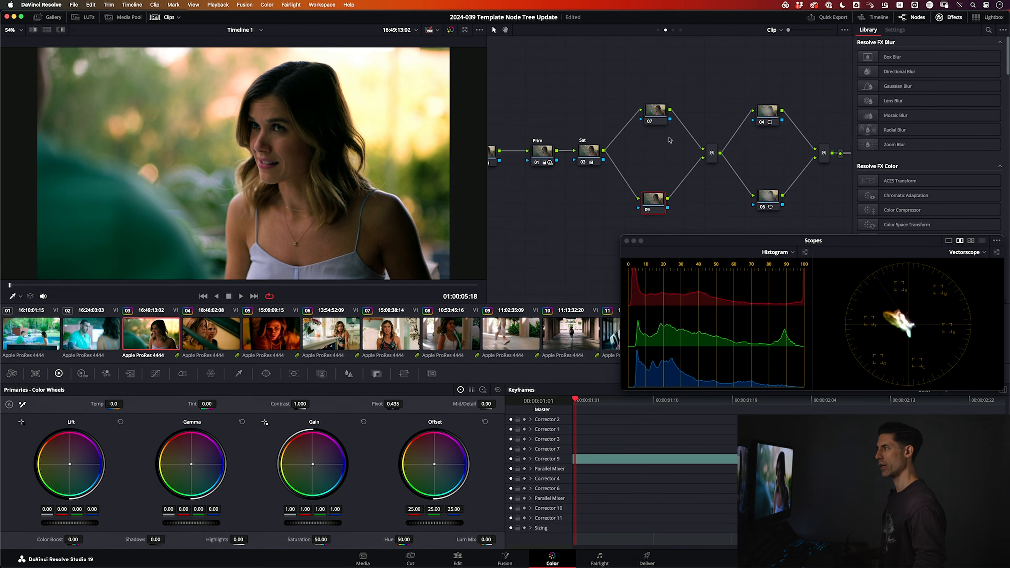
click(656, 111)
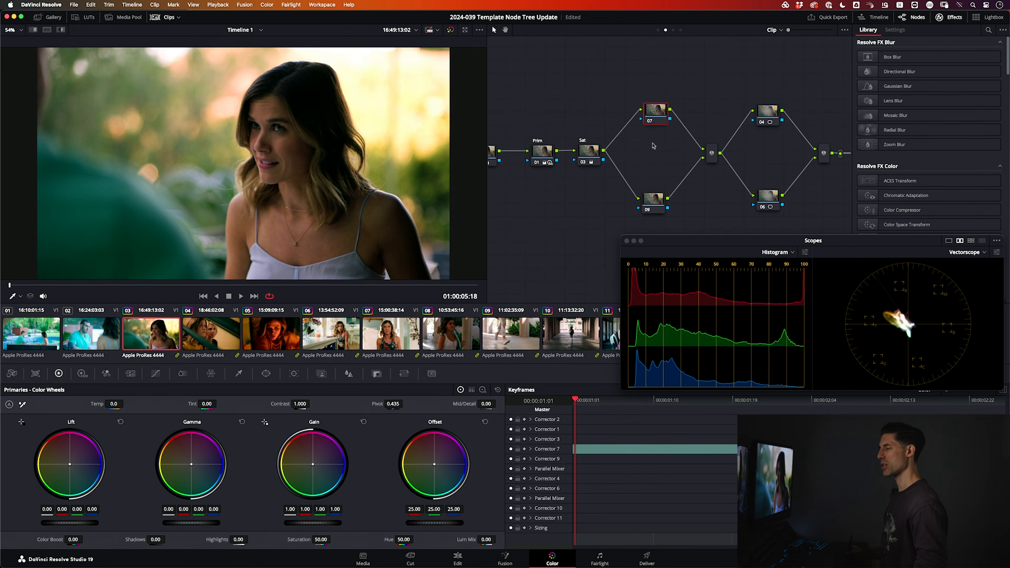
click(655, 203)
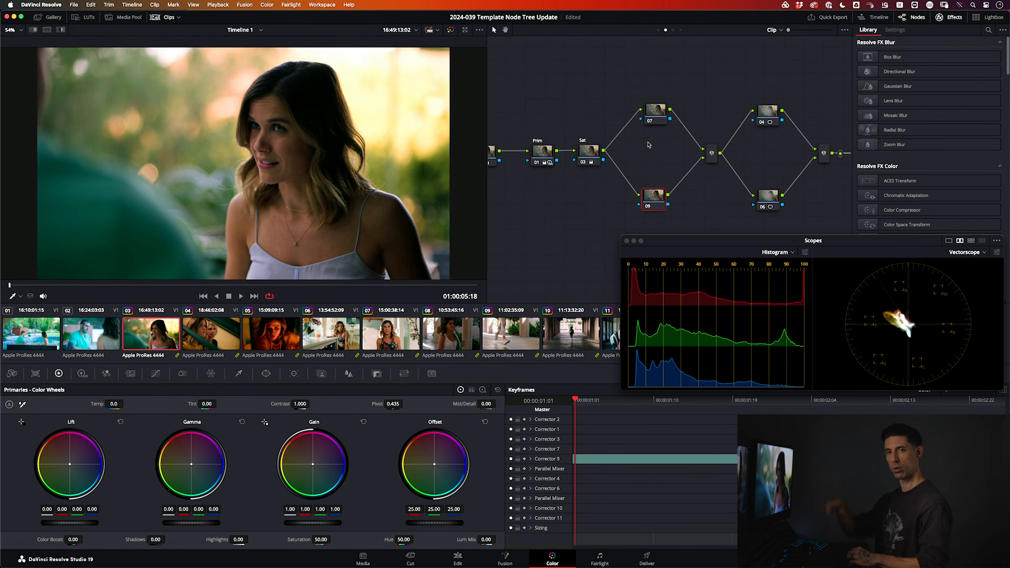
click(712, 153)
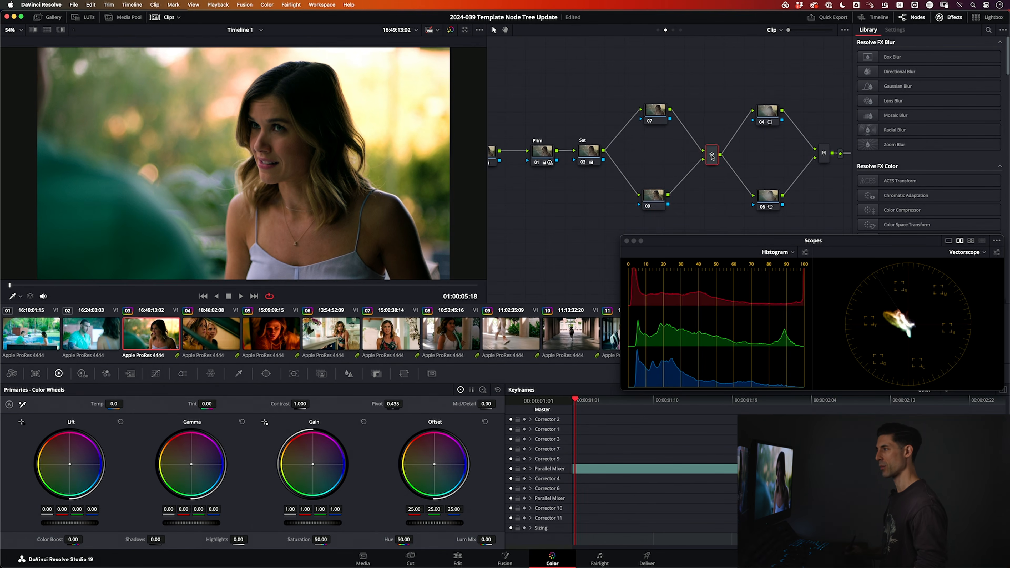
click(658, 115)
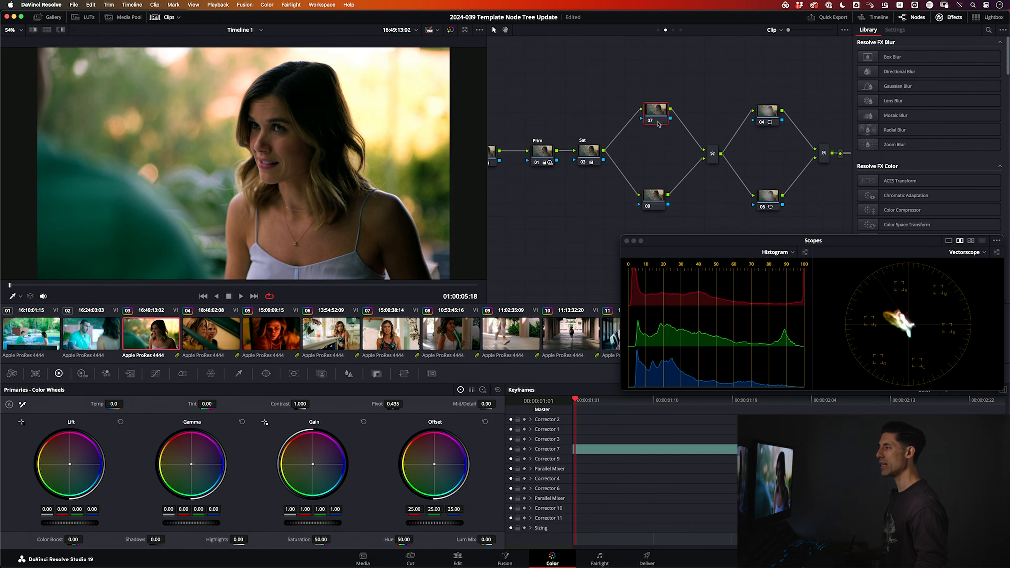
click(661, 195)
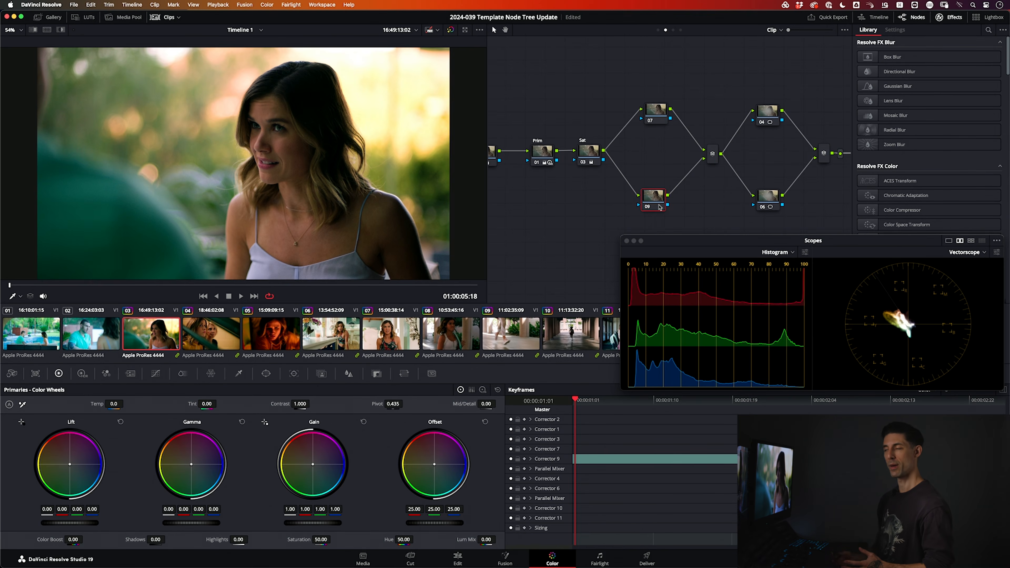
Move node 09 up toward node 07 and back down to mirror it, save the project, and select the Sat node
drag(660, 198, 662, 180)
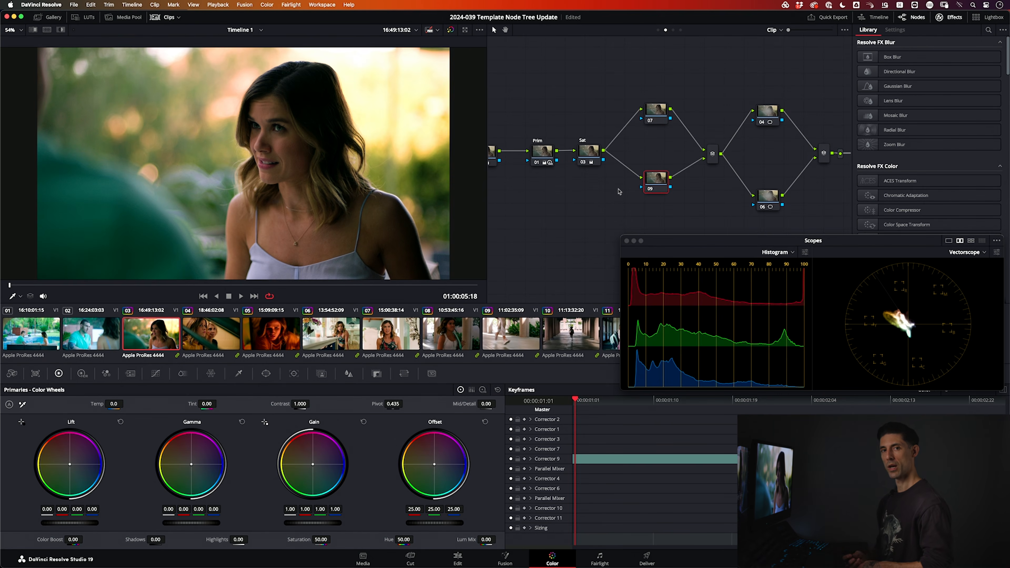
key(super+s)
drag(656, 188, 659, 195)
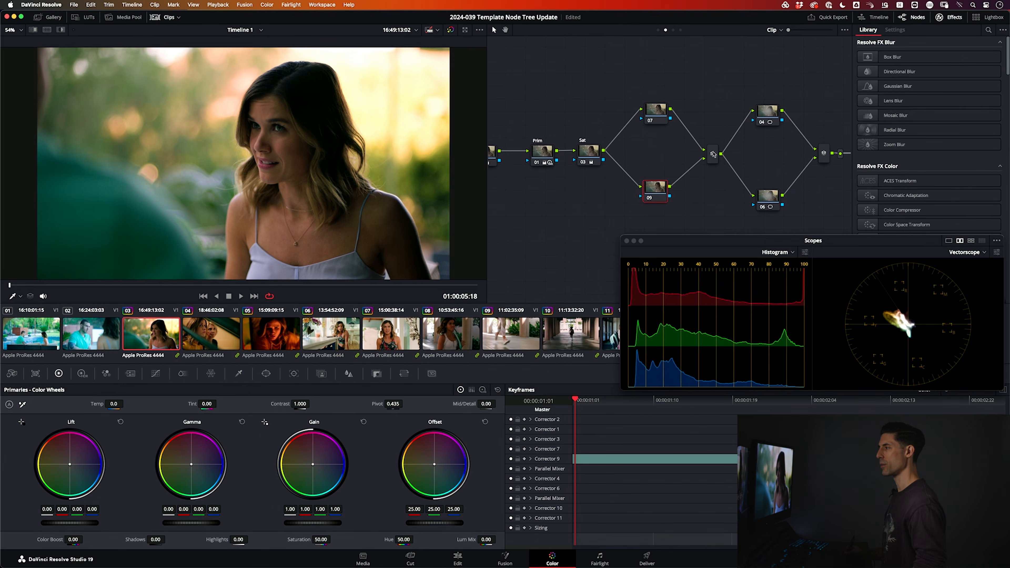
drag(654, 194, 654, 204)
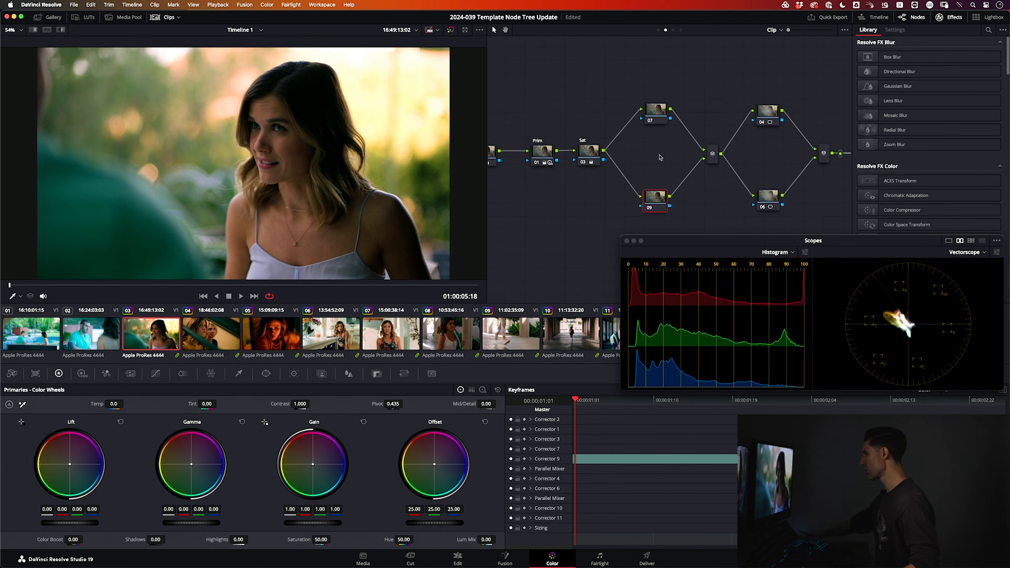
key(shift+semicolon)
key(super+s)
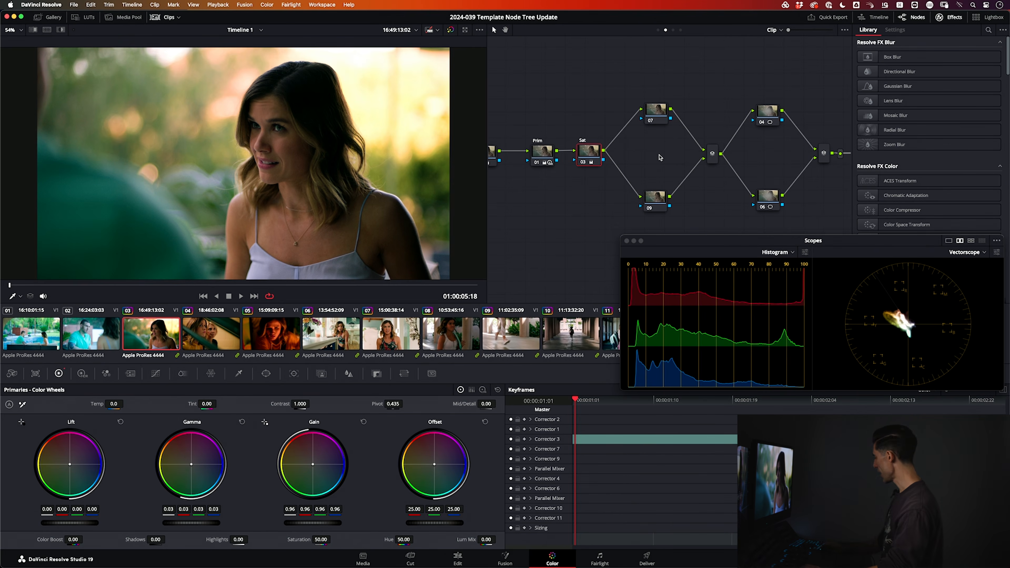
Select node 04, and move the Bal and Prim nodes closer to the Sat node in the graph
key(shift+apostrophe)
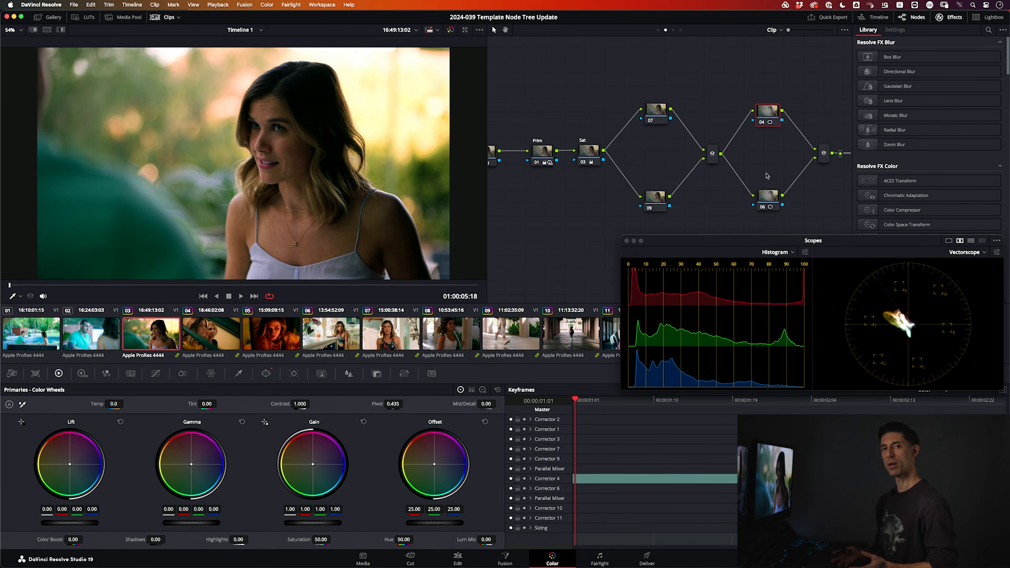
scroll(576, 105, left, 2)
click(532, 147)
drag(540, 147, 573, 148)
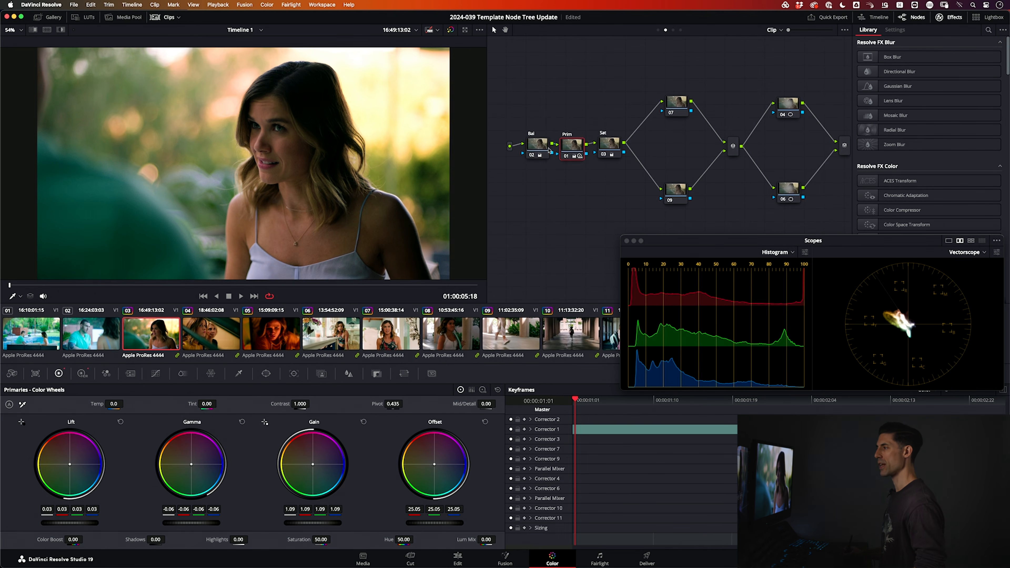
Check the Prim node, set the Bal node's Gain to red 1.20, green 0.84 and blue 0.75, and select Sat
click(569, 146)
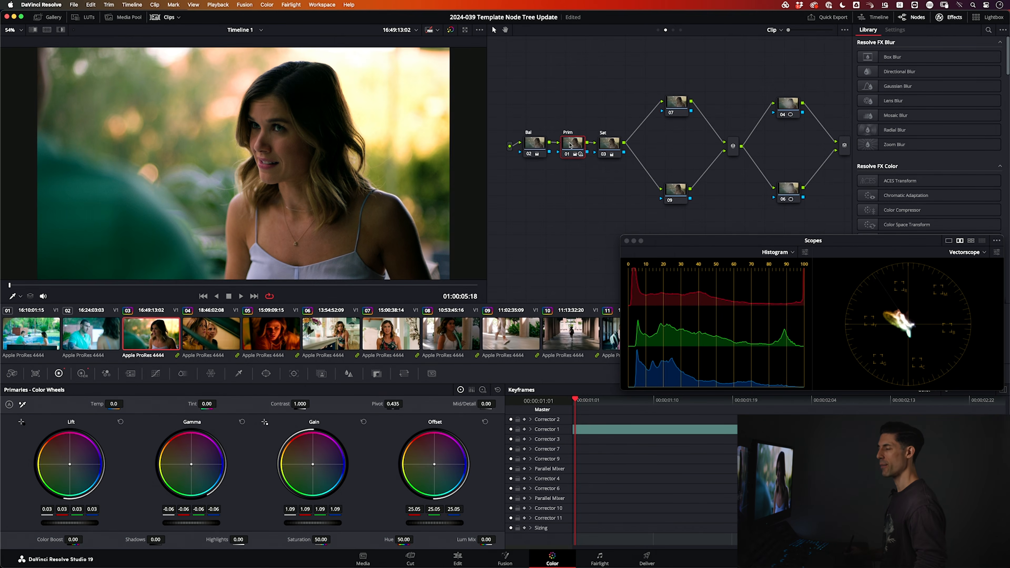
click(531, 146)
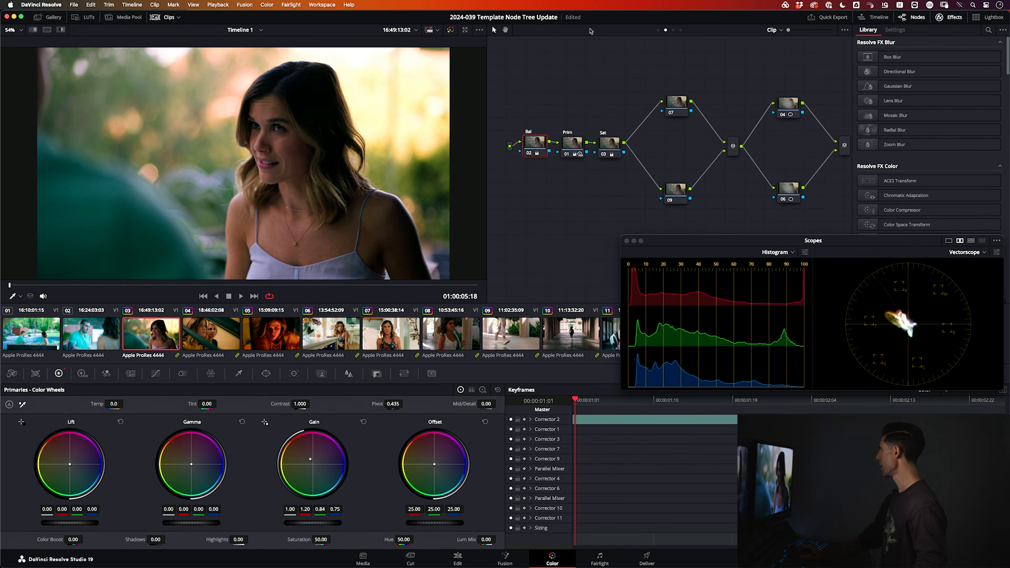
click(604, 142)
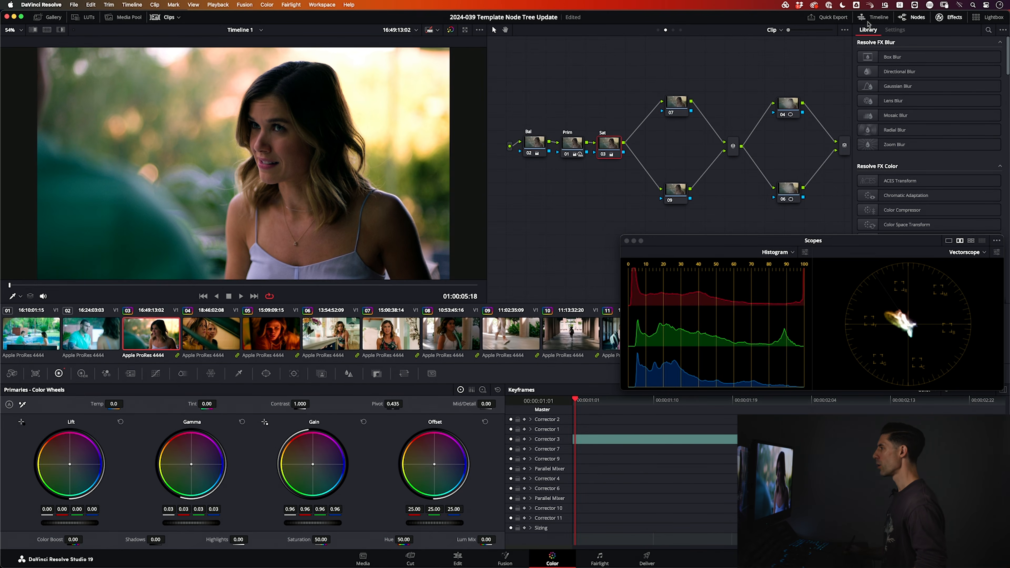
Set node 04's circle window over the woman's head and torso, with size 33.05, aspect 30.77, pan 53.04, tilt 49.63 and softness 27.52
click(793, 109)
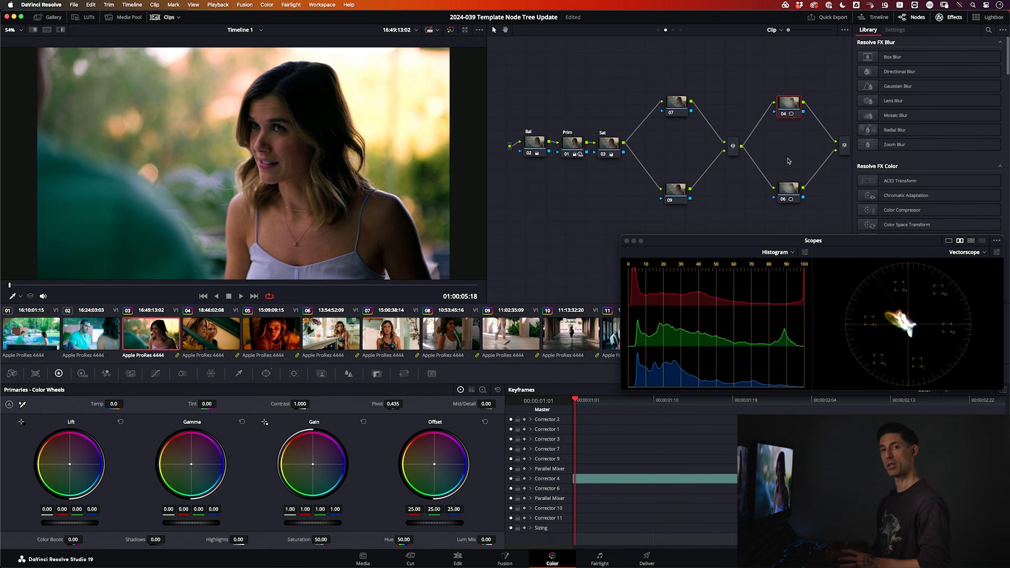
drag(780, 108, 783, 111)
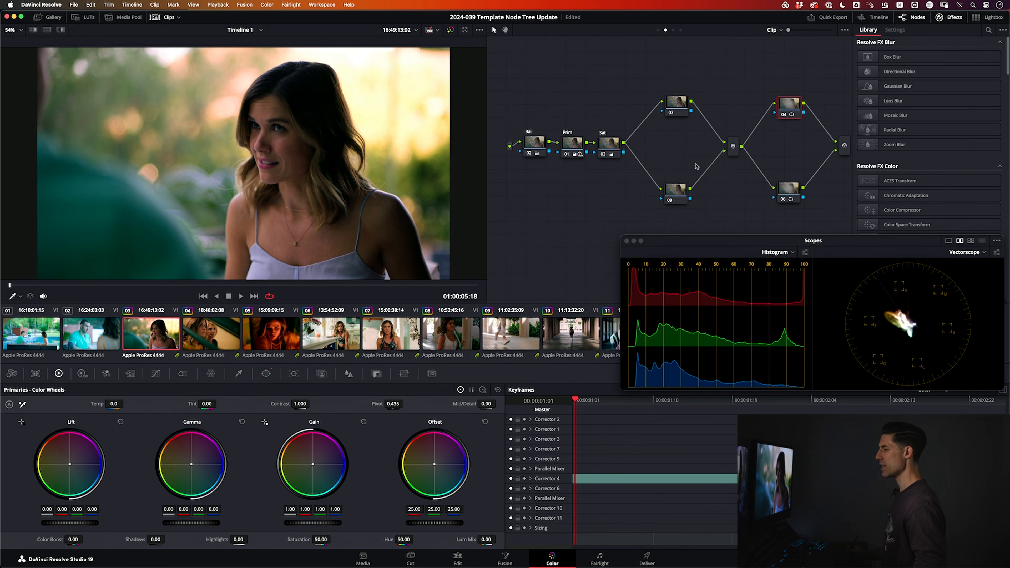
key(alt+c)
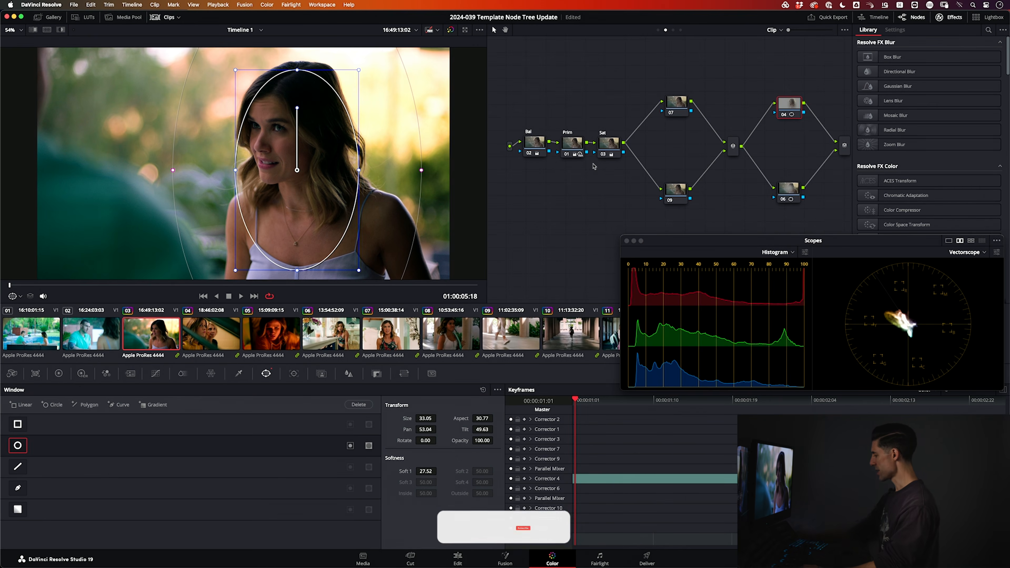
Check the High Dynamic Range wheels for node 04, and lower its Primaries Gain to 0.84
key(alt+z)
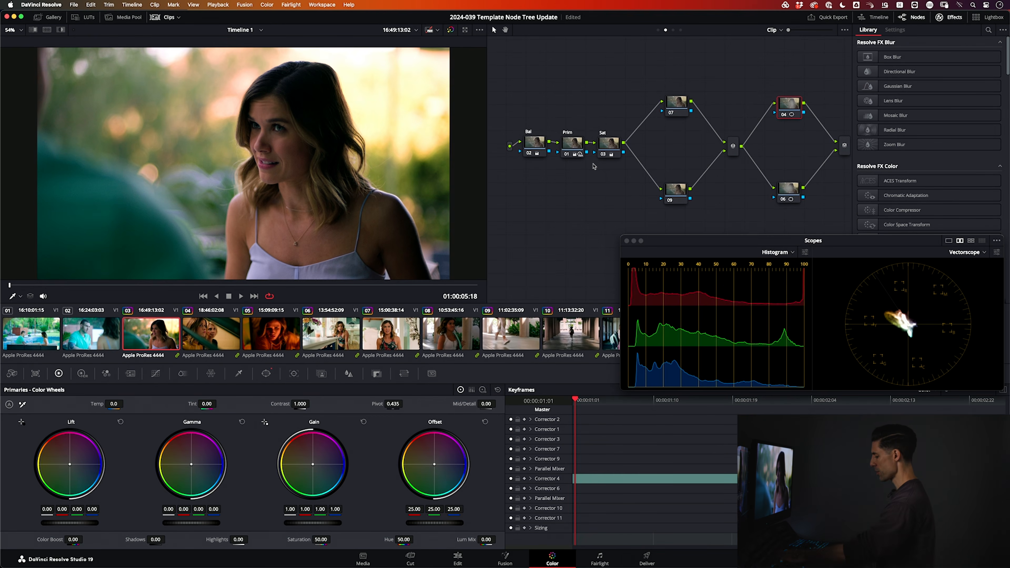
key(h)
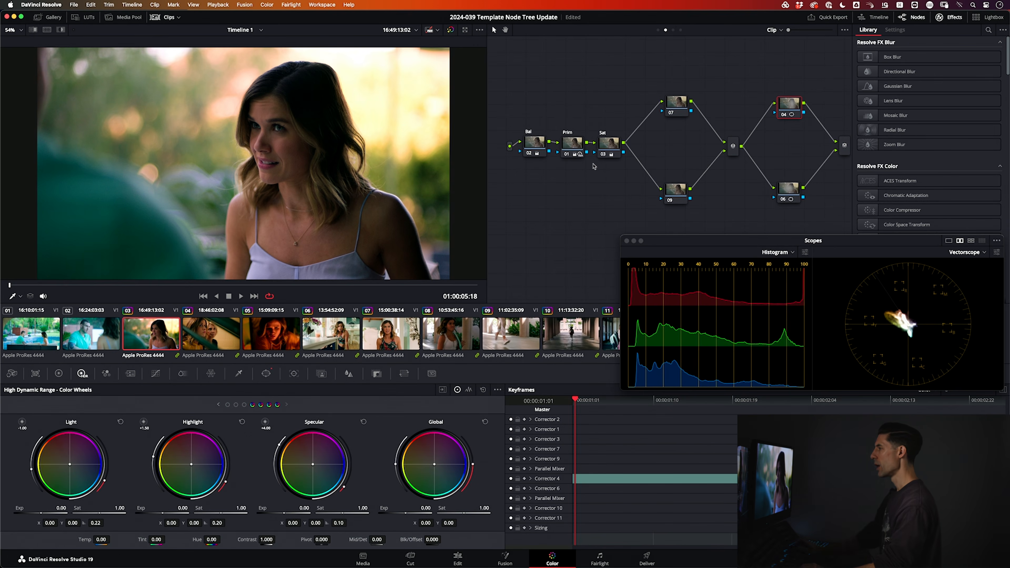
key(p)
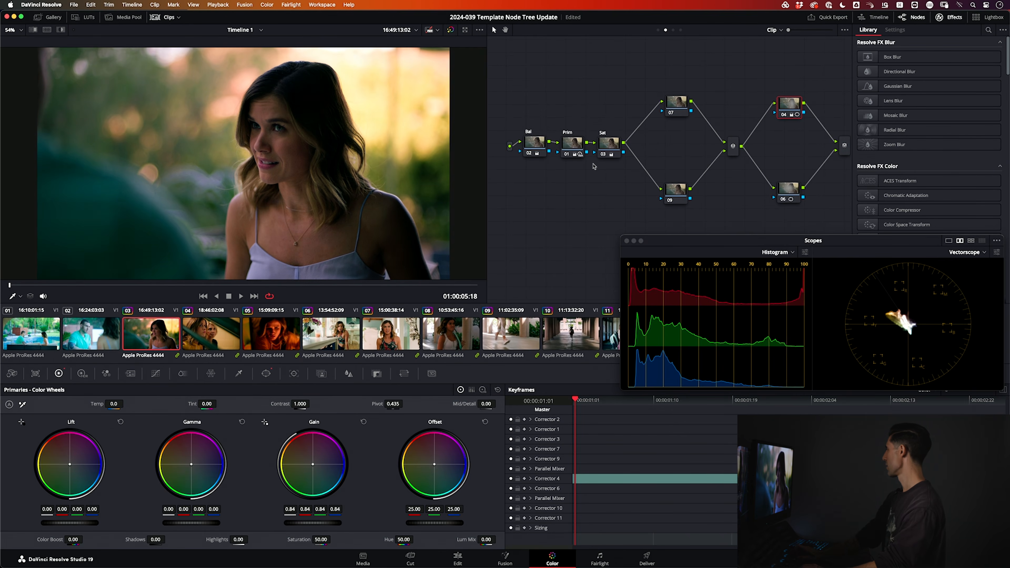
Compare the image with node 04 off and on, keeping its Primaries Gain at 0.84
key(super+d)
key(super+d)
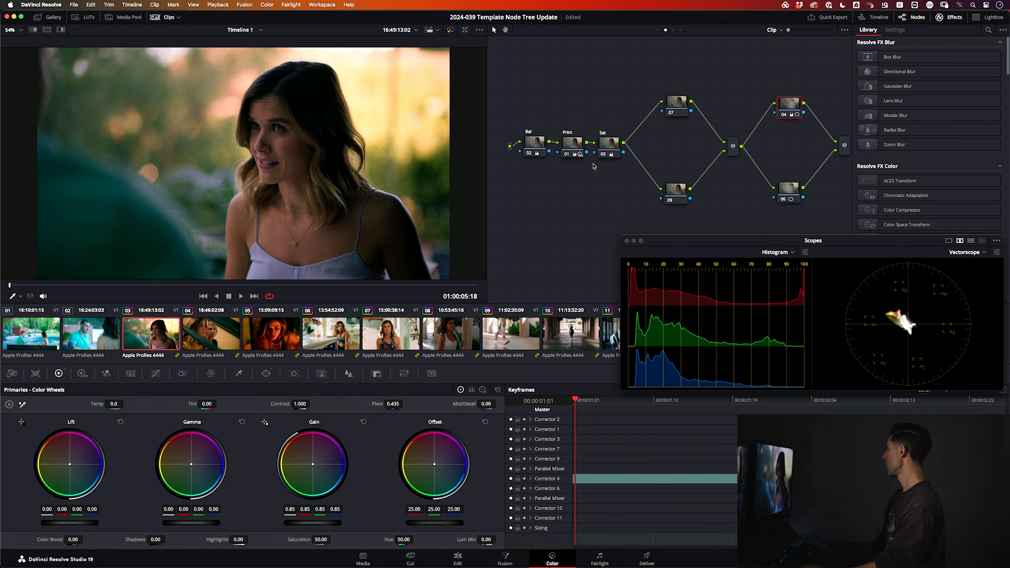
key(super+d)
key(super+d)
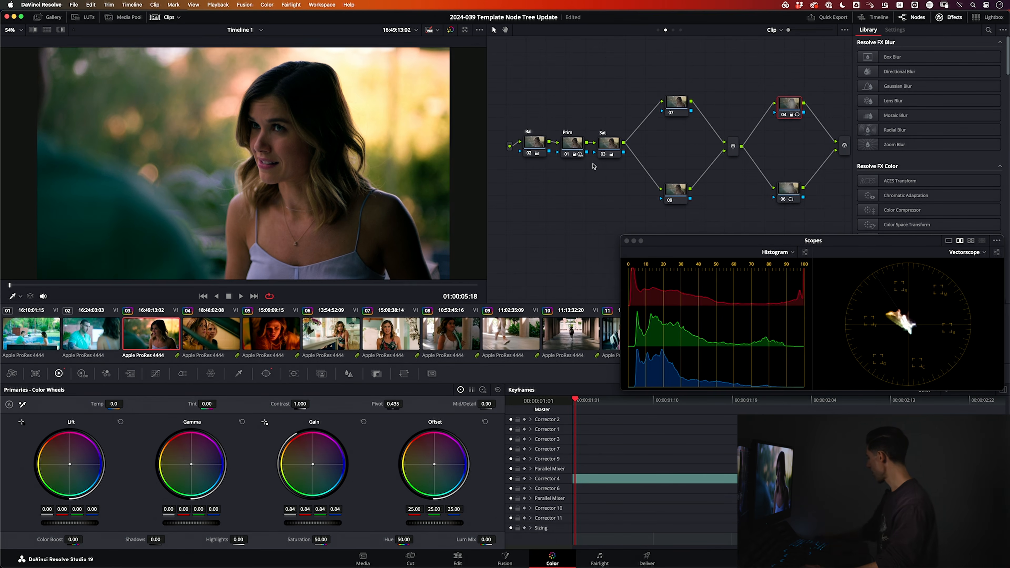
Set the Prim node's Global exposure to 0.30 in the High Dynamic Range wheels and save the project
key(alt+shift+semicolon)
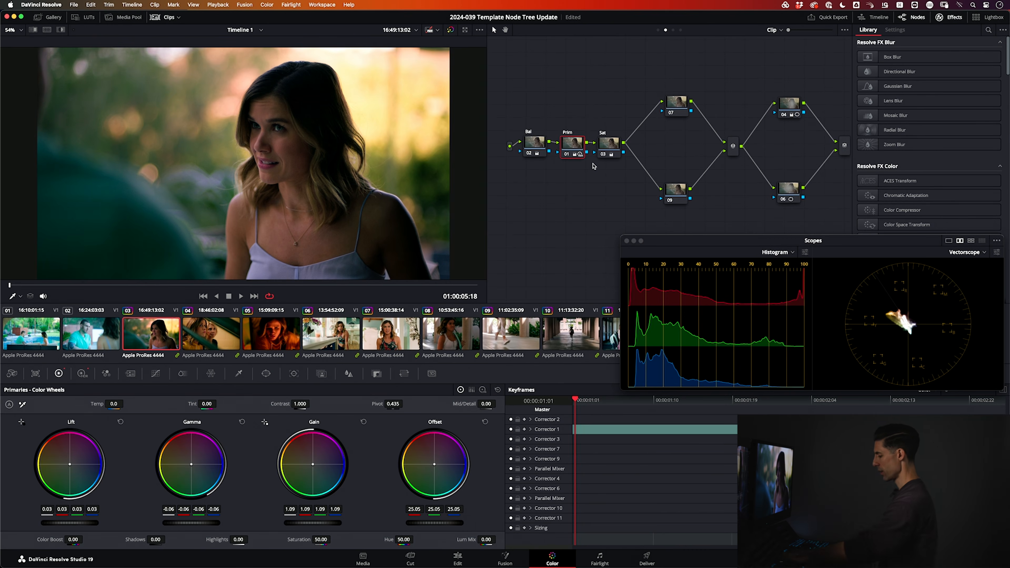
key(alt+z)
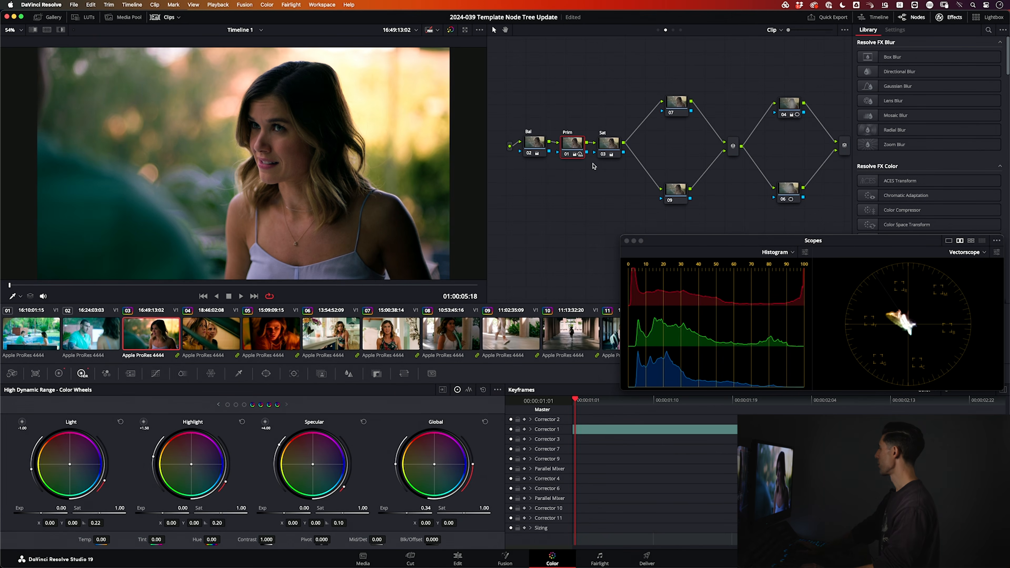
key(super+s)
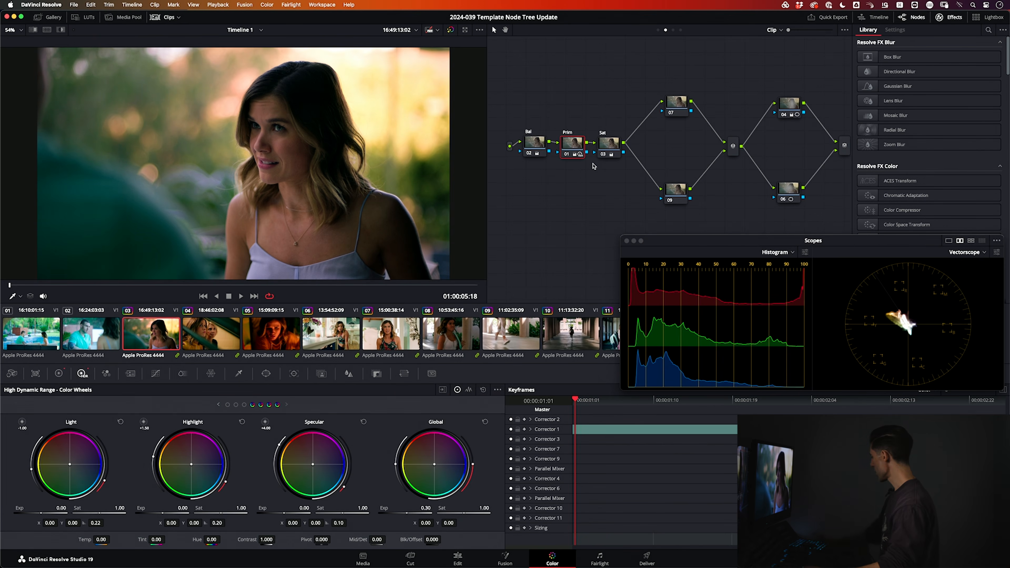
Compare the image with node 04 off and on, and save the project with node 06 selected
key(ctrl+d)
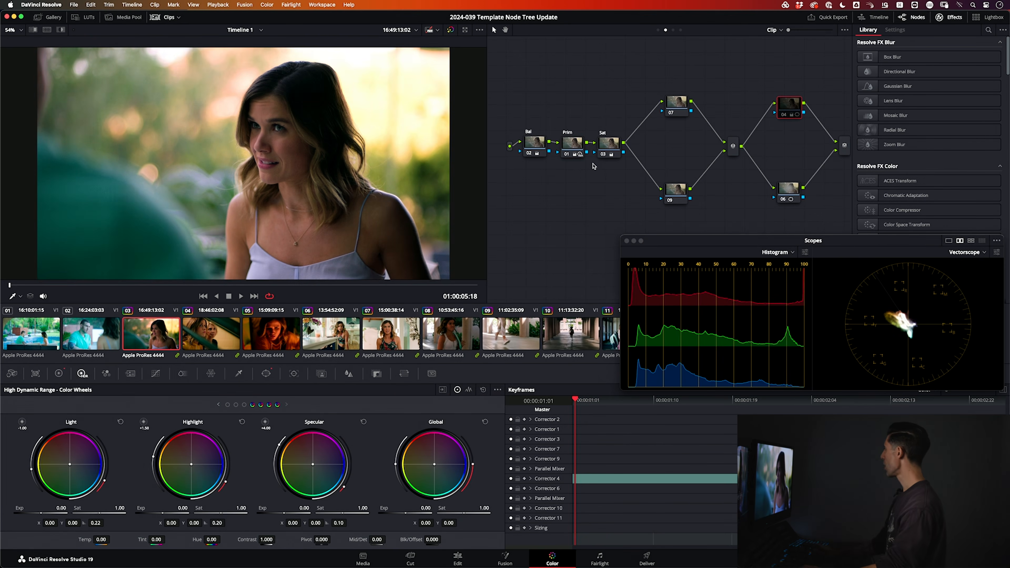
key(ctrl+d)
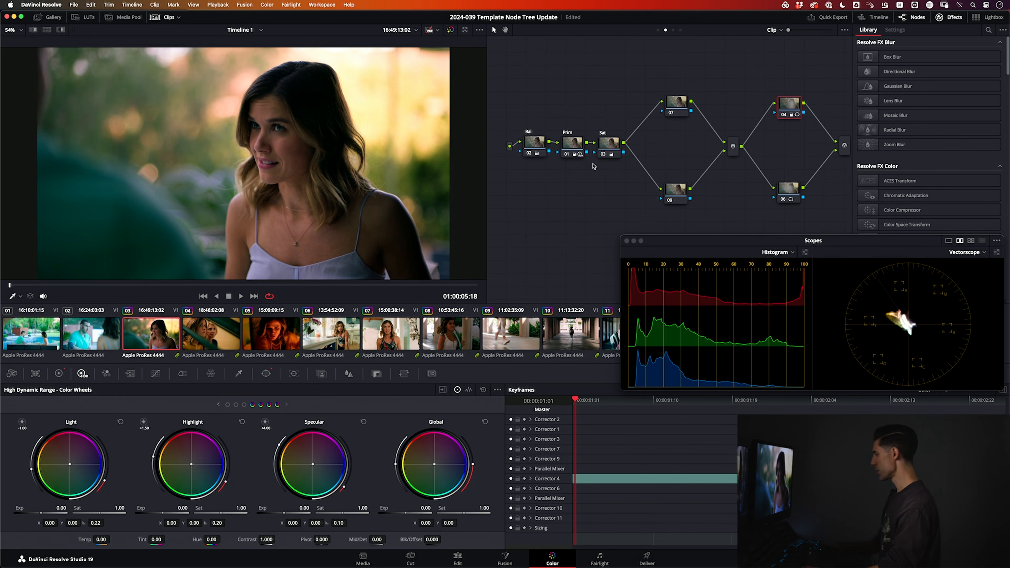
key(super+shift+apostrophe)
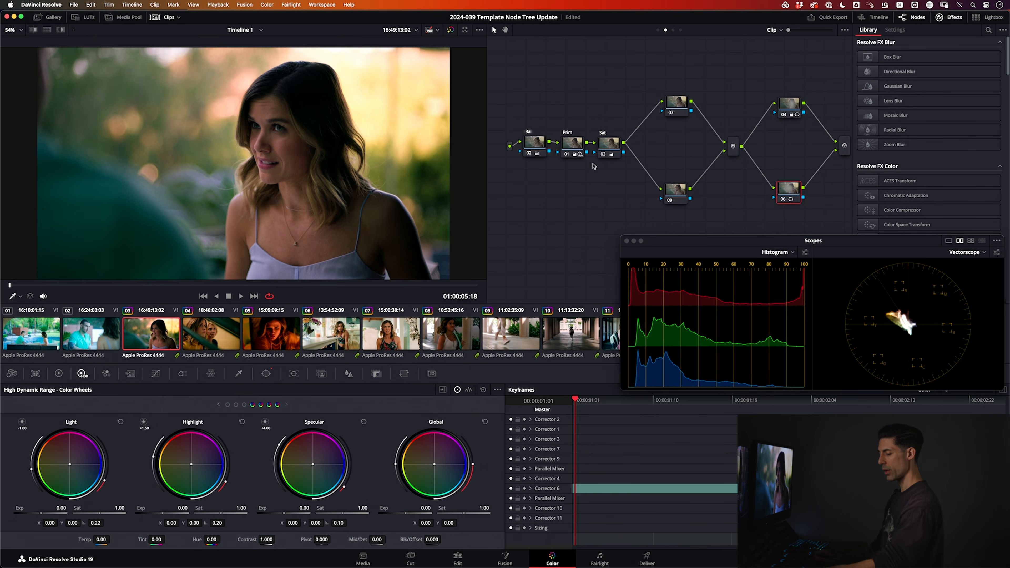
key(super+s)
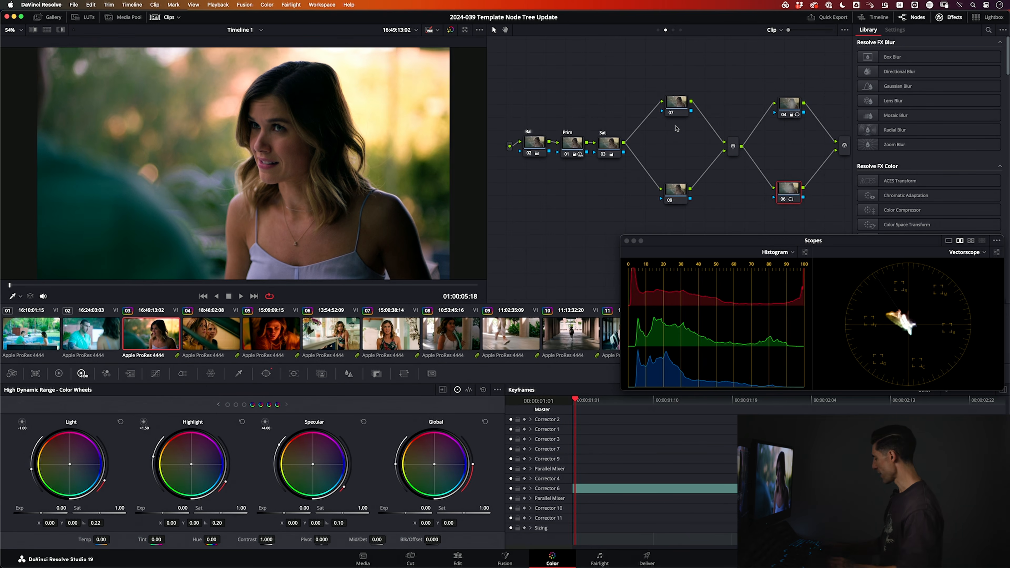
key(shift+apostrophe)
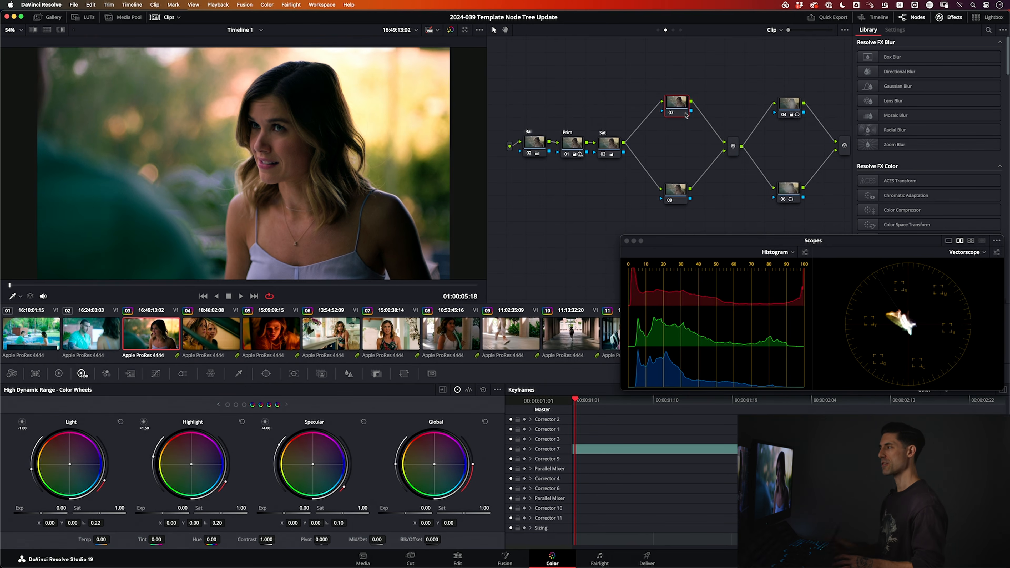
drag(605, 113, 521, 170)
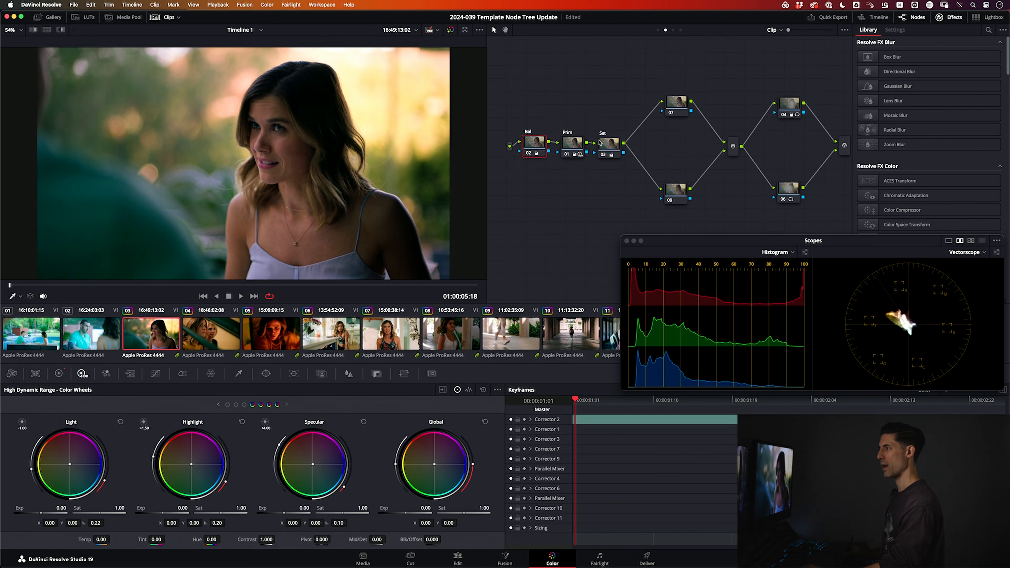
click(794, 107)
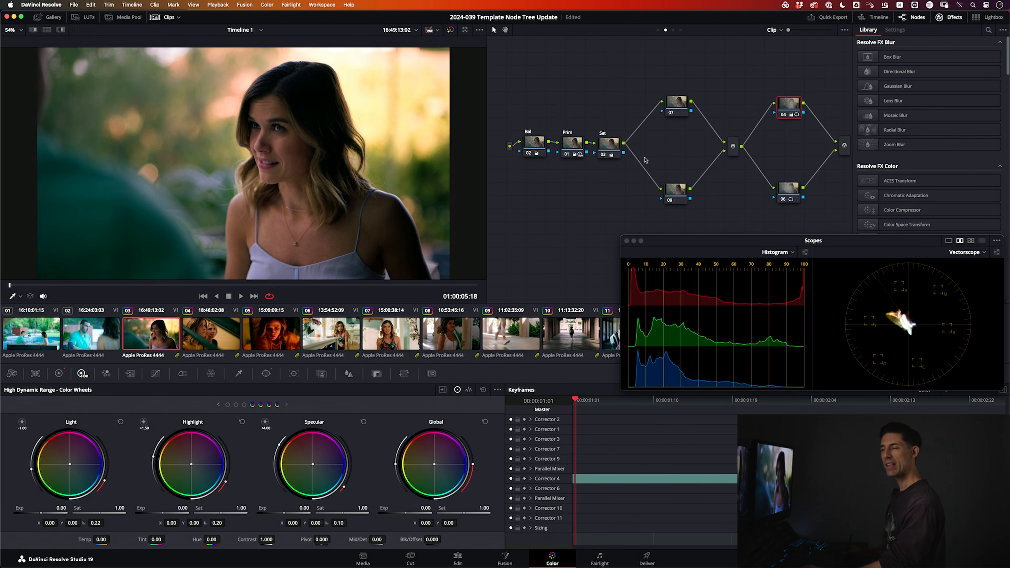
Raise node 07's Cyan saturation to 1.61 in ColorSlice and compare the image with the node off and on
click(675, 104)
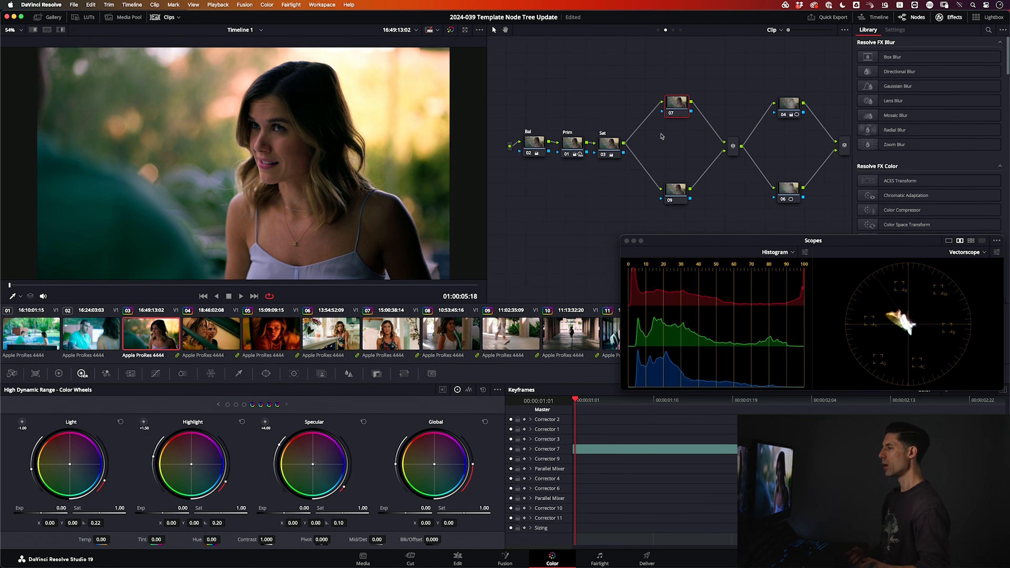
key(F8)
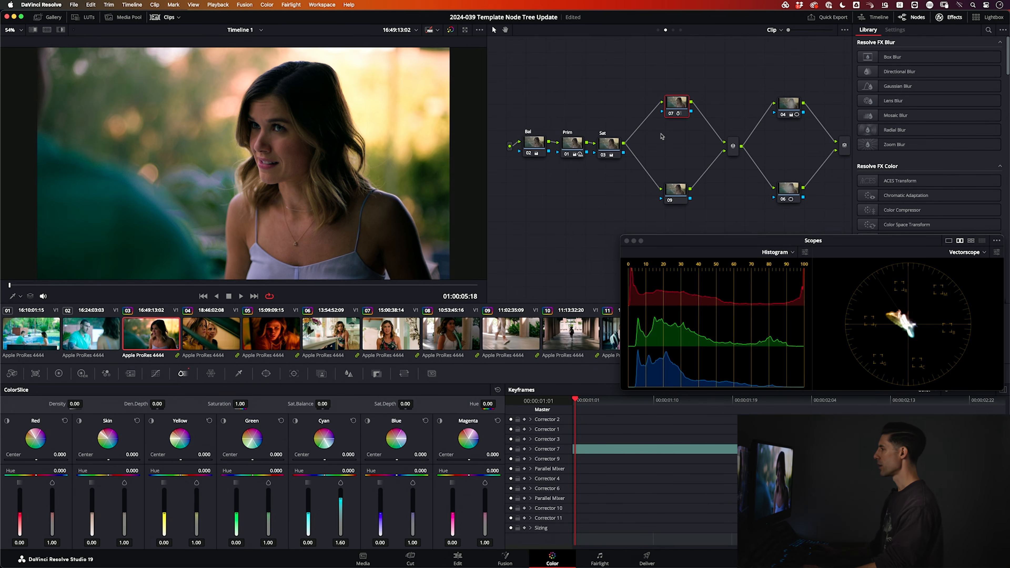
key(super+d)
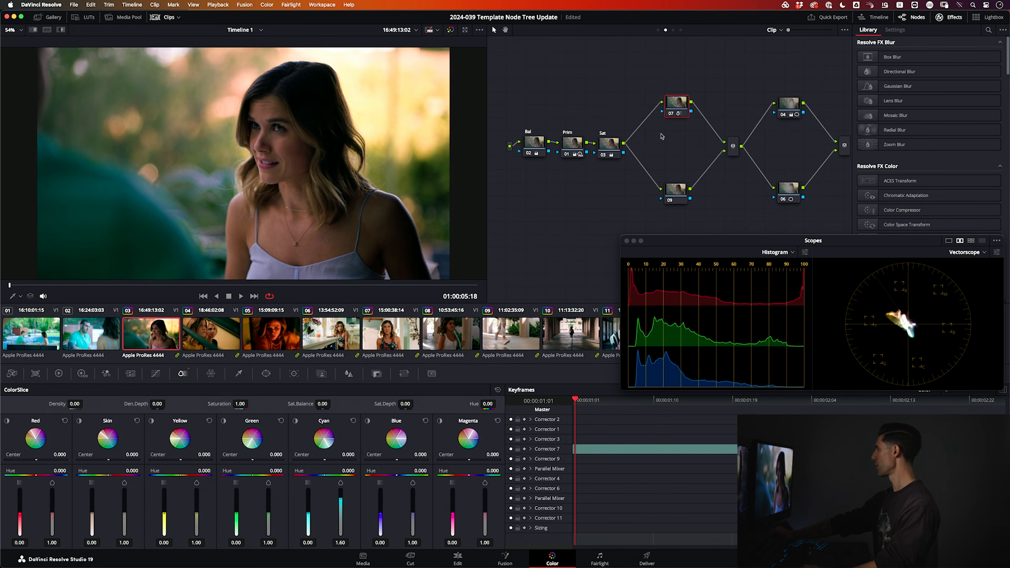
key(super+d)
key(super+d)
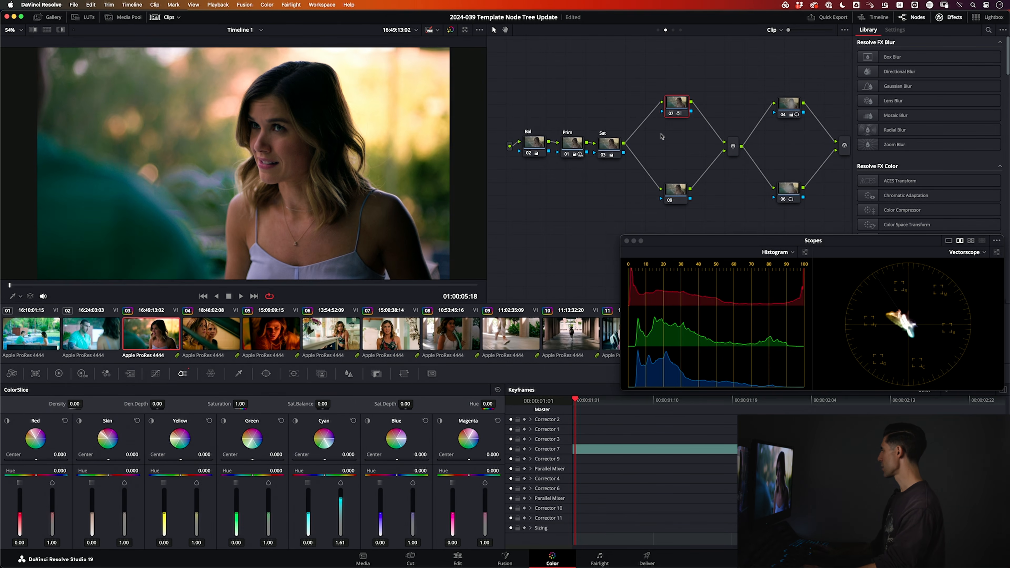
key(super+d)
key(super+d)
key(super+d)
key(super+d)
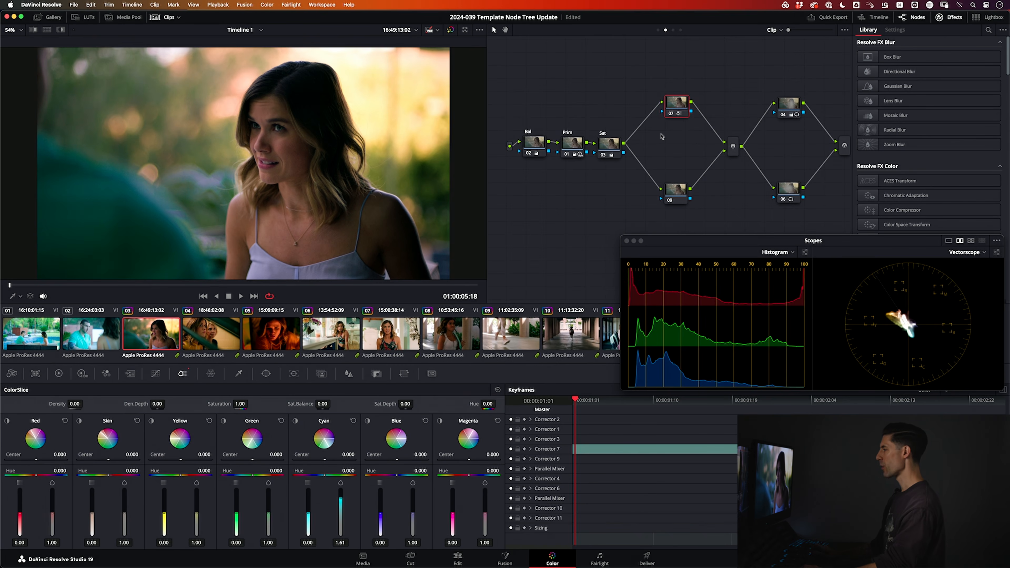
Play the clip, and lower node 07's Cyan saturation to 1.52 while comparing the image with the node off and on
key(space)
key(space)
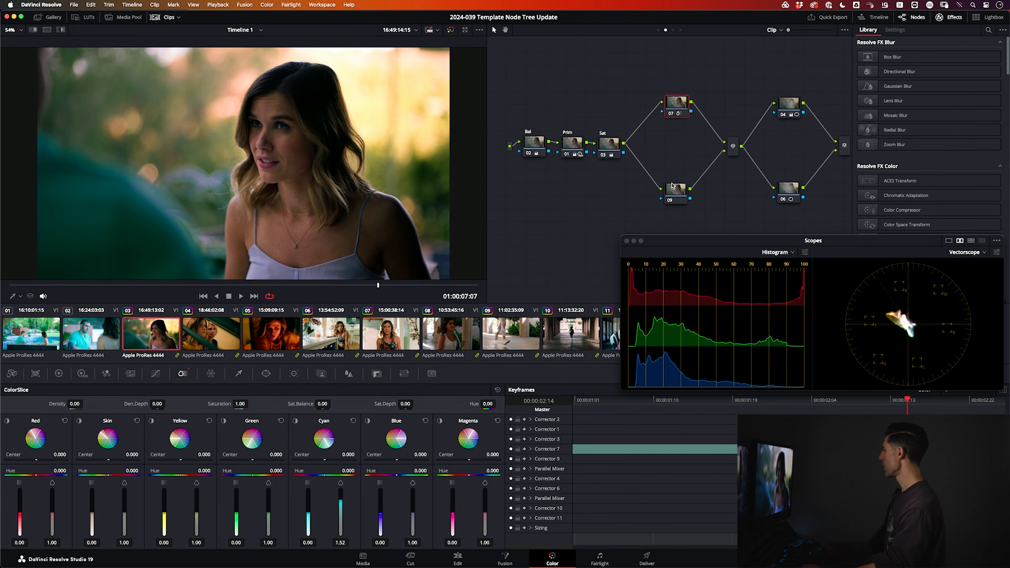
key(ctrl+d)
key(ctrl+d)
key(ctrl+d)
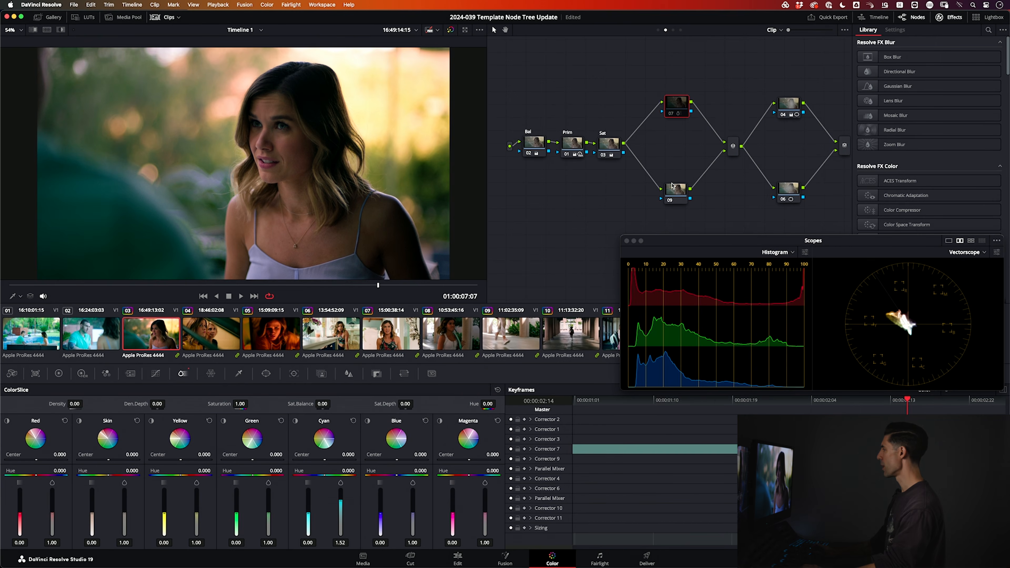
key(ctrl+d)
key(ctrl+d)
key(ctrl+d)
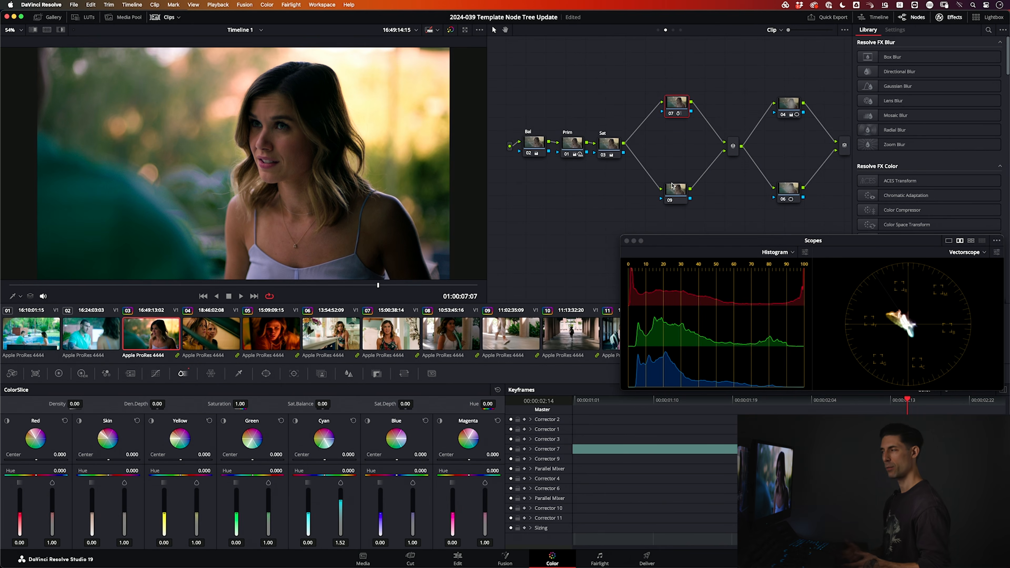
Hide the Effects library to widen the node graph, and save the project
key(shift+grave)
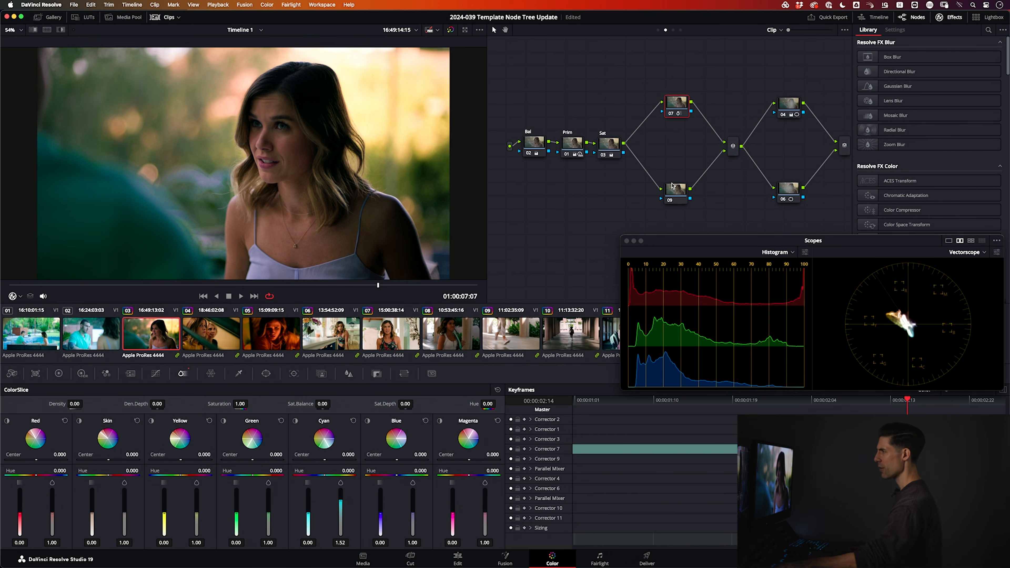
key(super+6)
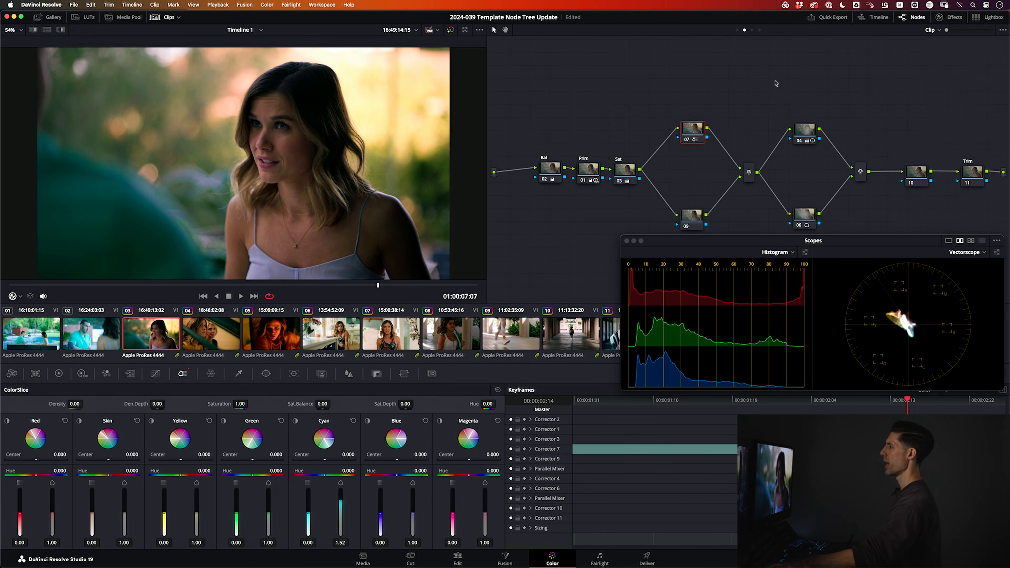
key(super+s)
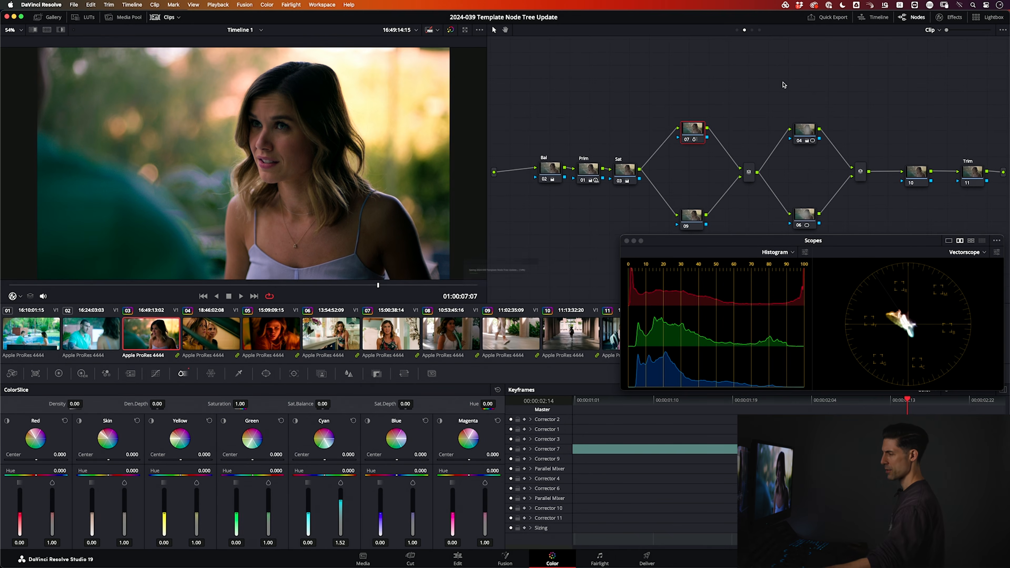
Select node 10 before the Trim node, adjust its position slightly in the graph, and save the project
key(alt+shift+apostrophe)
key(alt+shift+apostrophe)
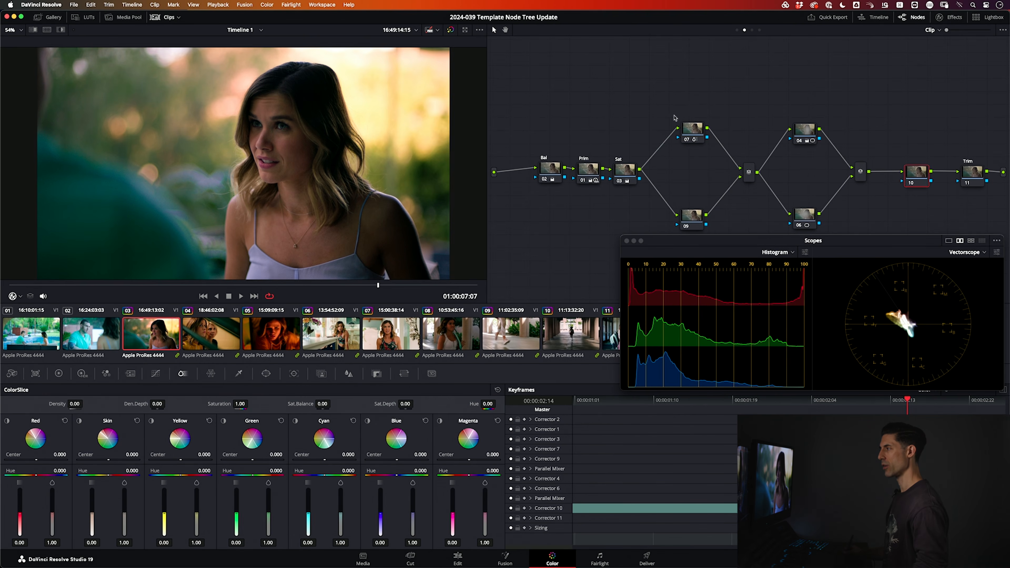
drag(917, 176, 915, 177)
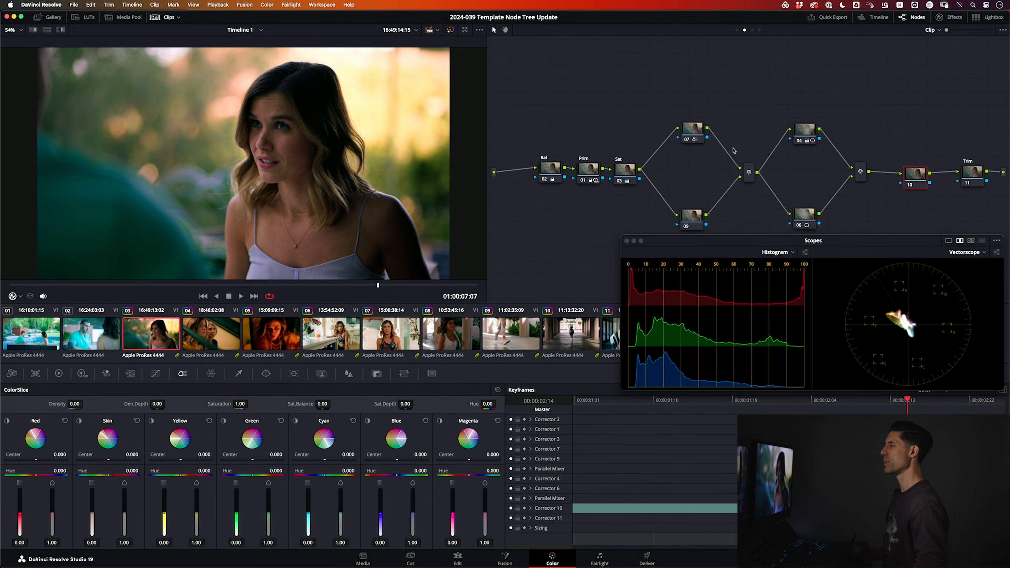
scroll(733, 150, down, 2)
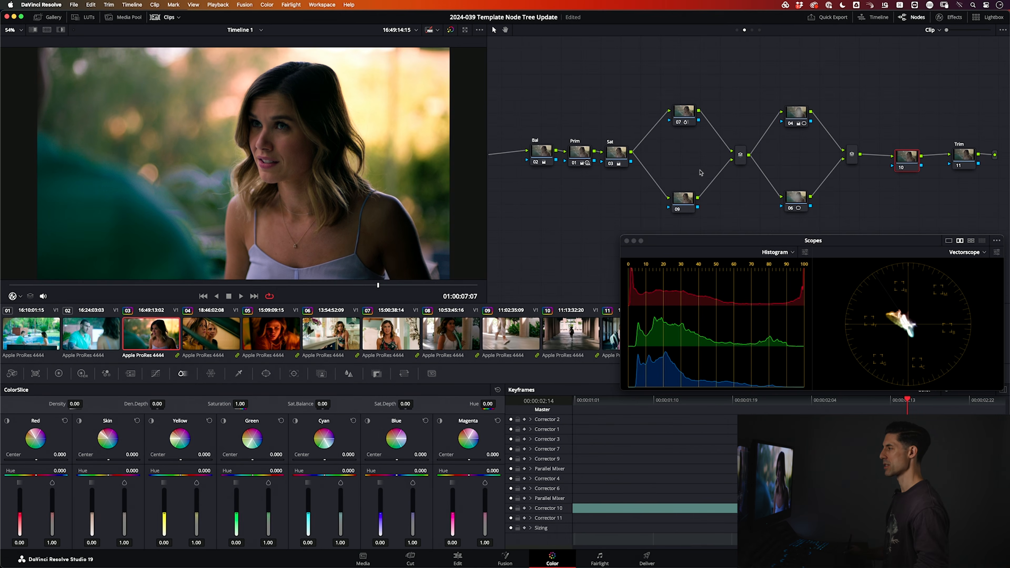
drag(906, 158, 909, 158)
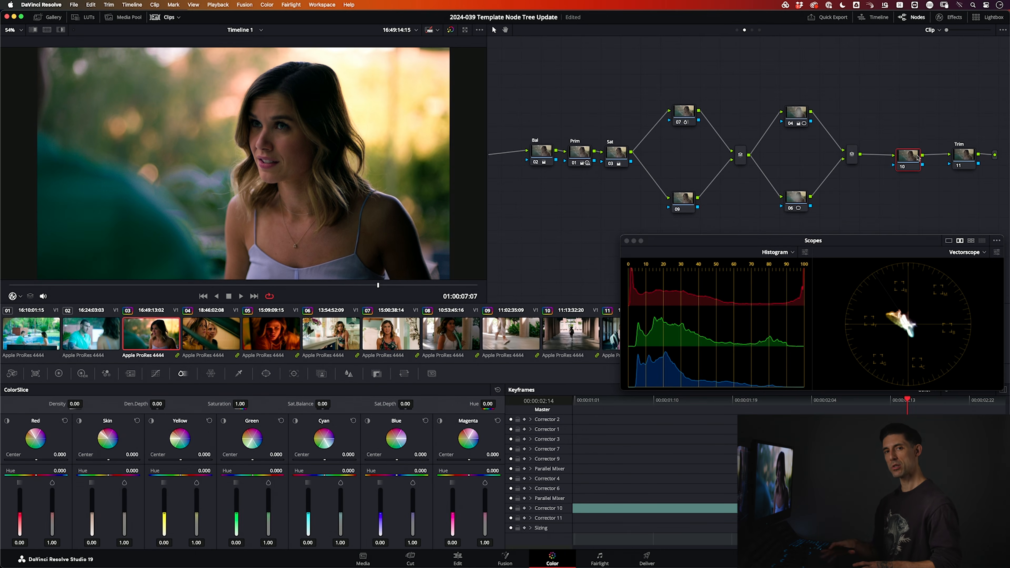
click(800, 116)
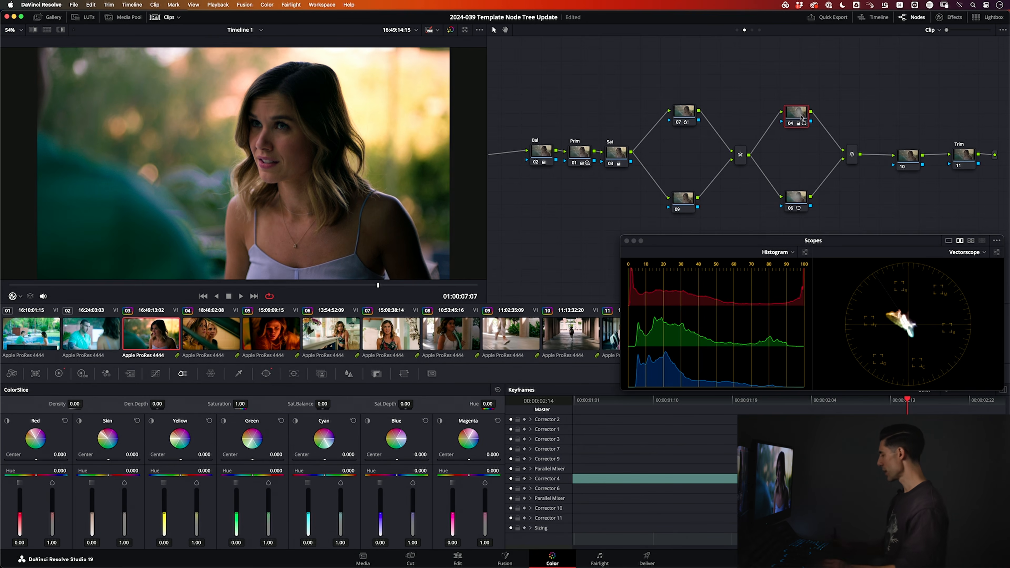
key(alt+shift+apostrophe)
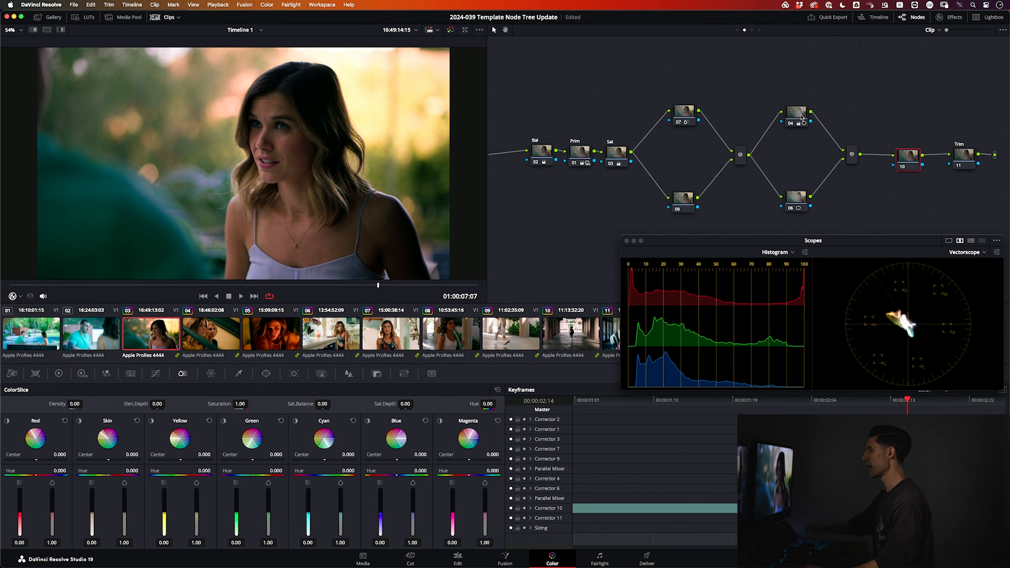
key(super+s)
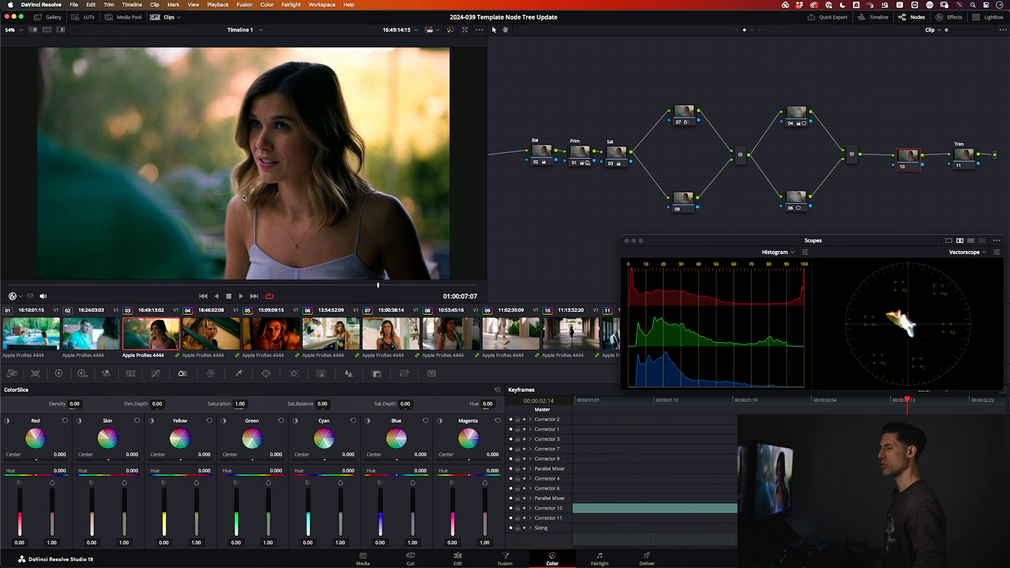
Examine the blurred green foreground shoulder in the viewer at 125%, and fit the whole image back in view
scroll(256, 172, up, 2)
scroll(221, 189, up, 2)
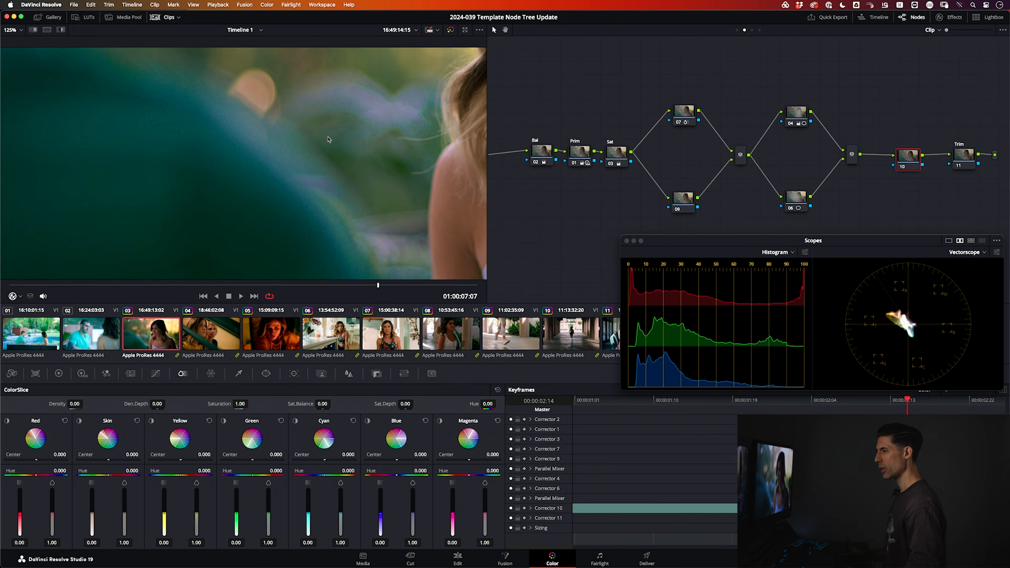
drag(340, 161, 304, 101)
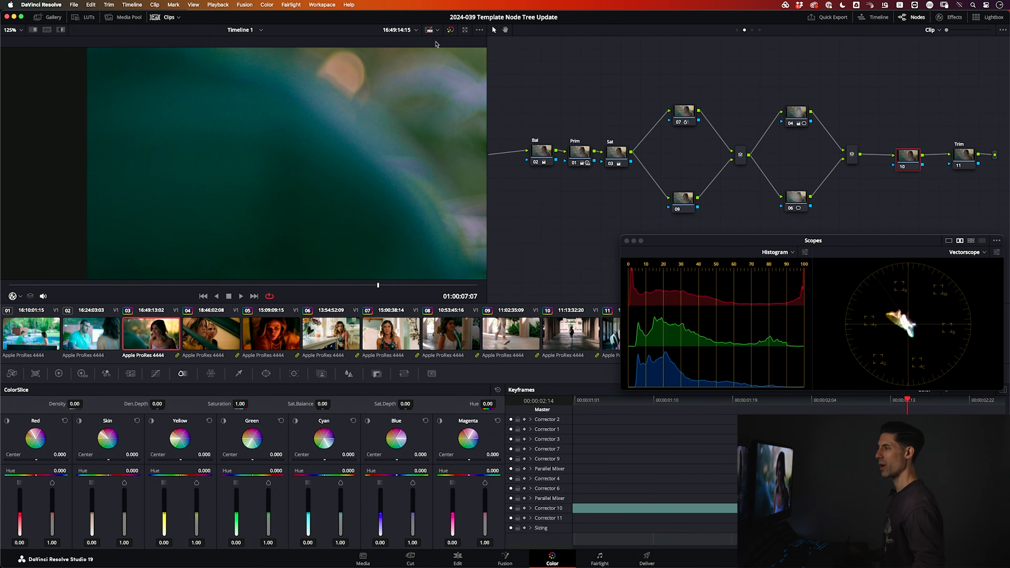
drag(905, 157, 907, 157)
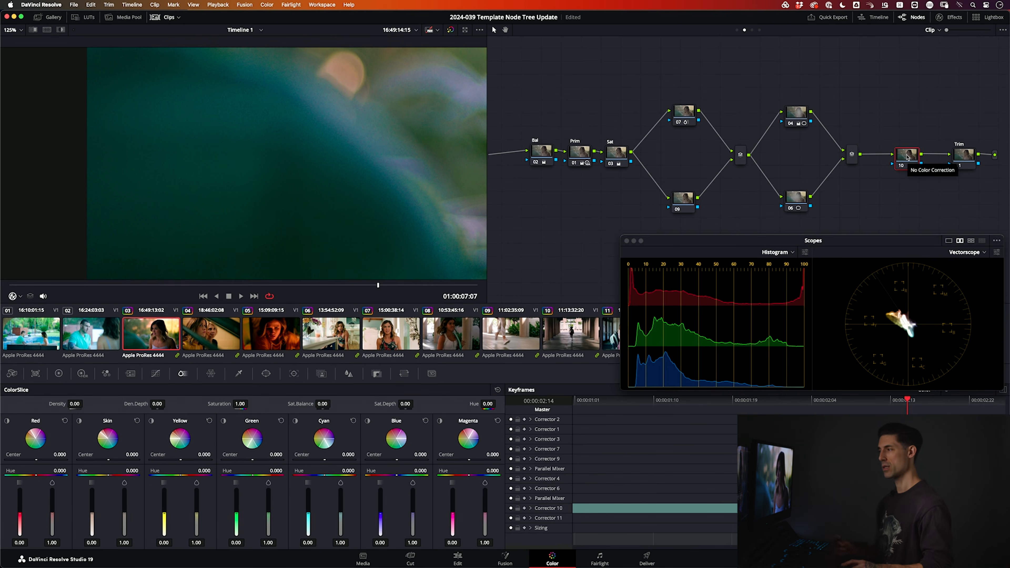
key(shift+z)
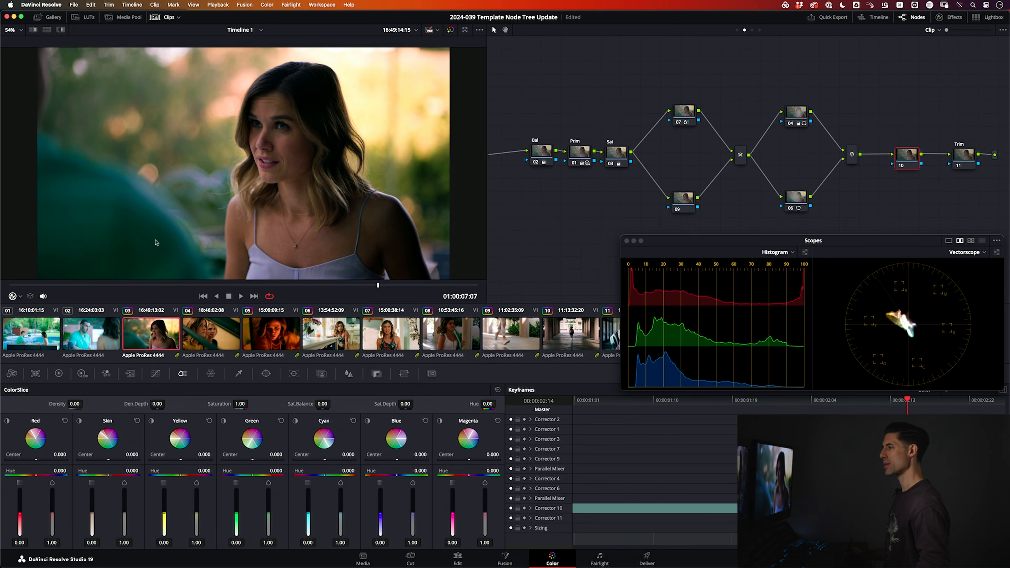
Raise node 07's Cyan saturation to 1.82 in ColorSlice and save the project
click(687, 111)
key(super+s)
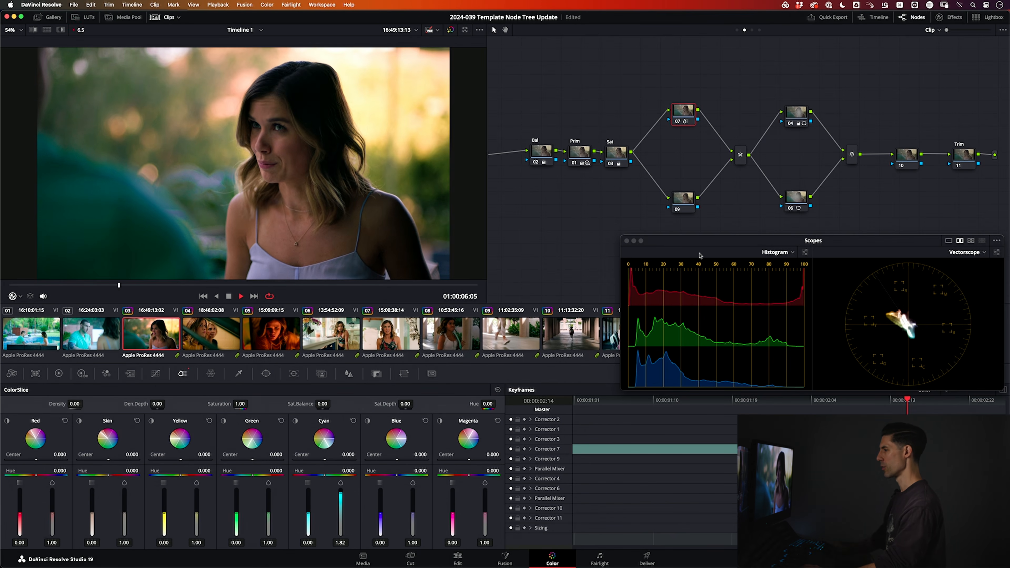
Stop playback and save the project, and set node 10's Spatial NR mode to Better in Motion Effects
key(space)
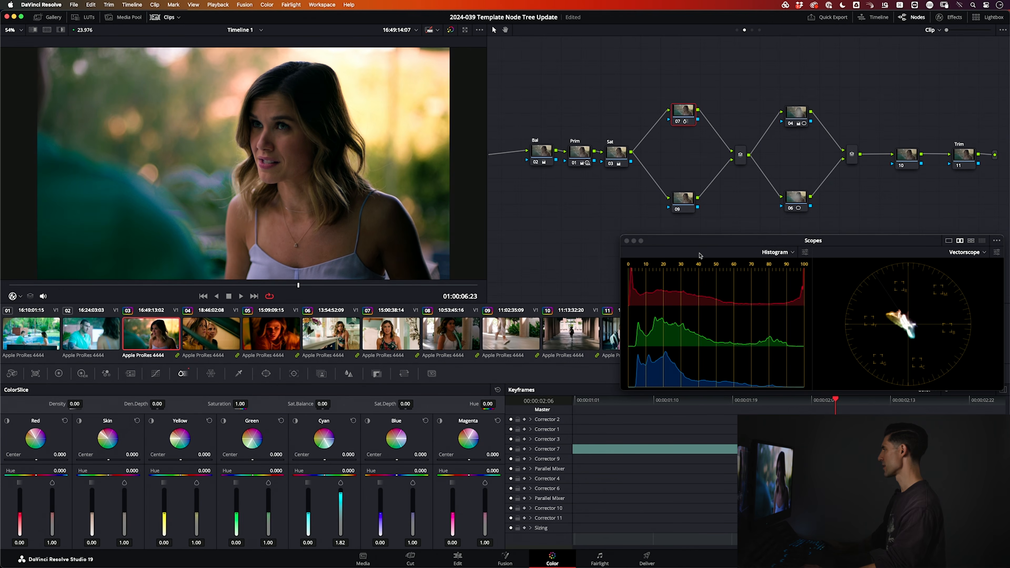
key(super+s)
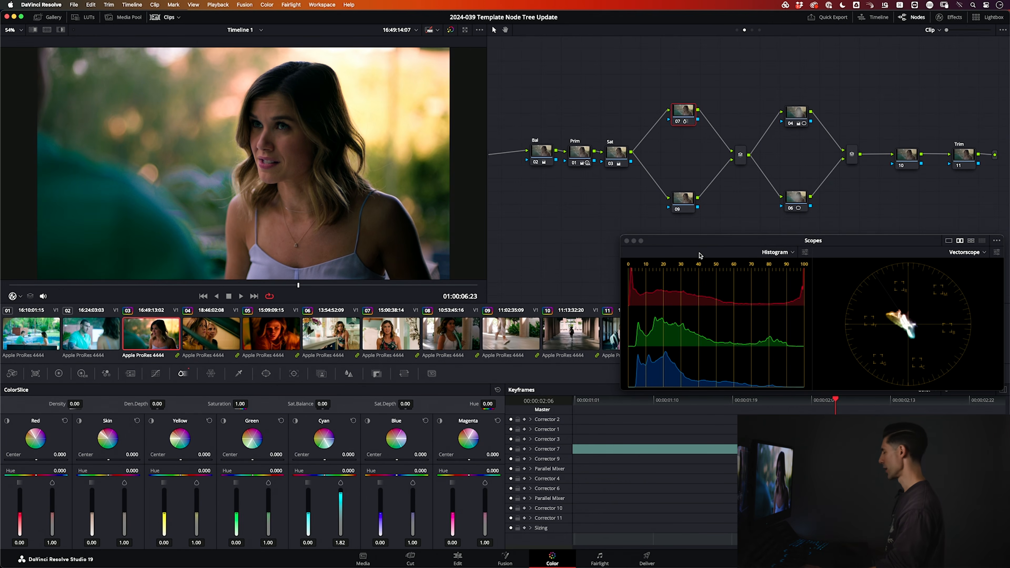
key(alt+shift+apostrophe)
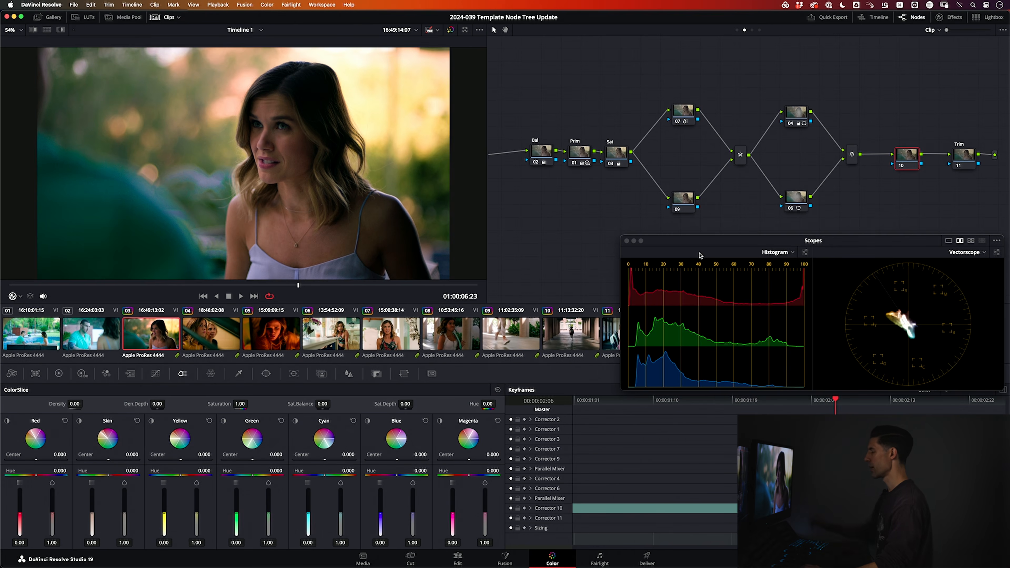
click(130, 373)
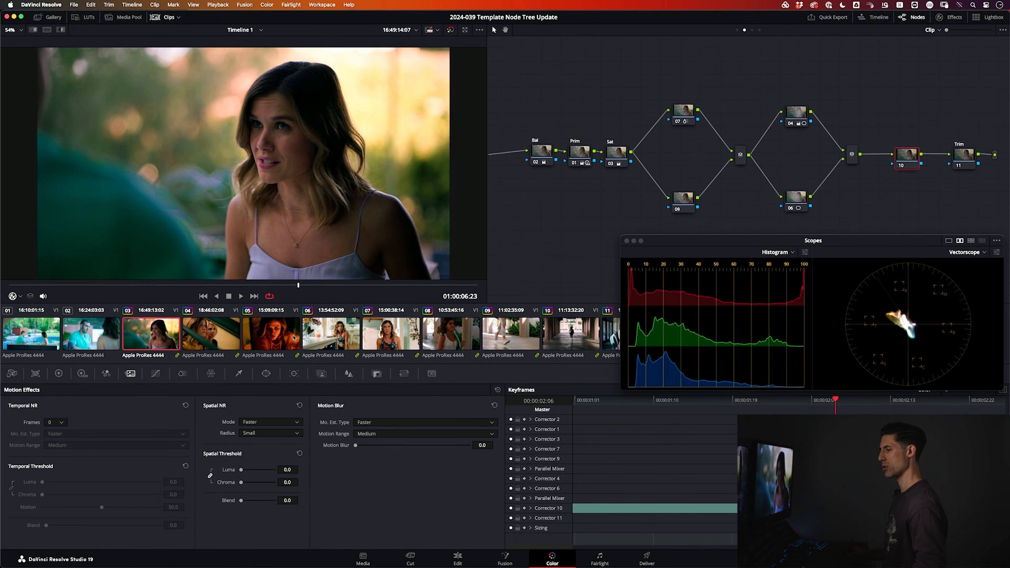
click(261, 422)
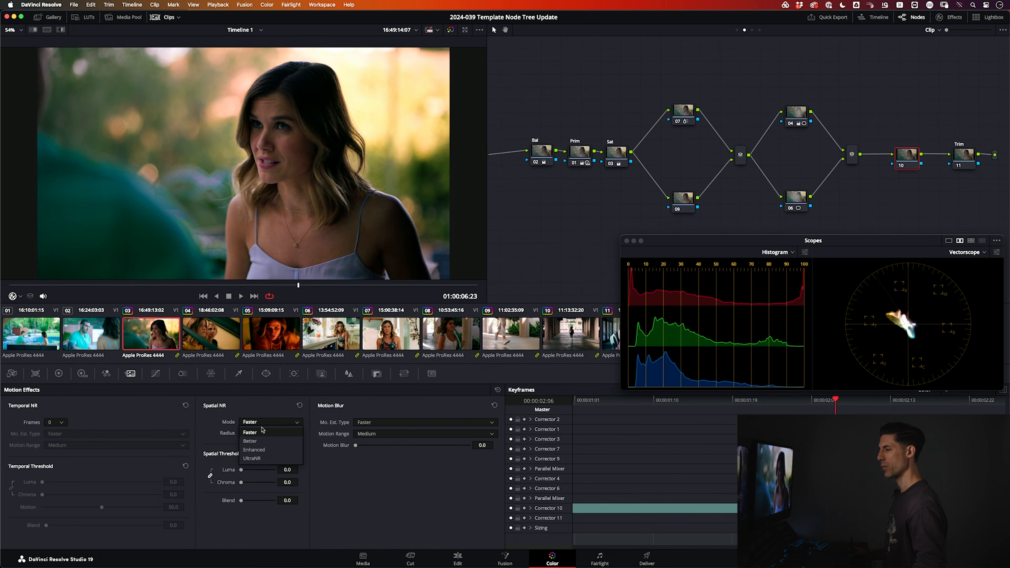
click(262, 441)
click(263, 421)
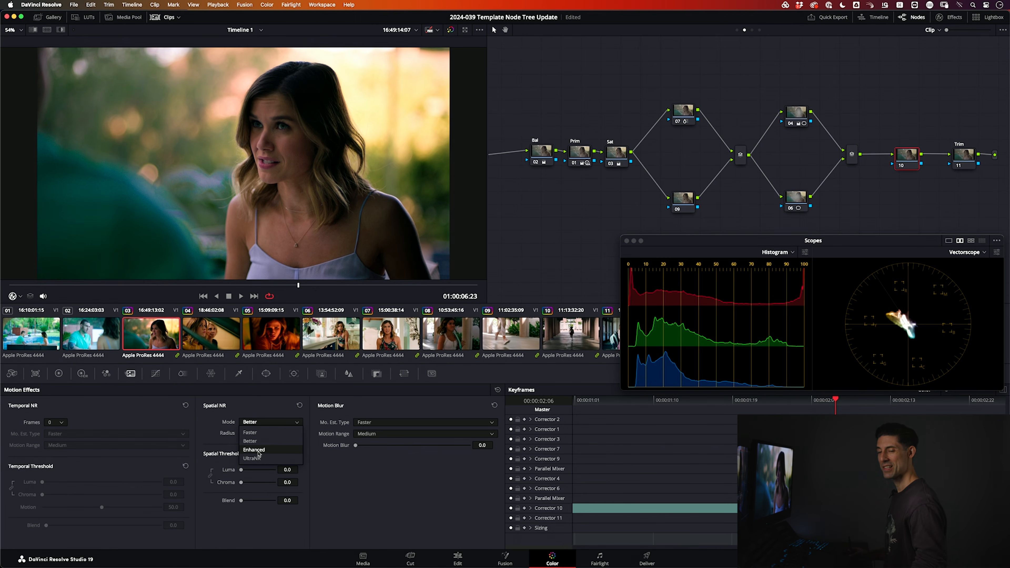
click(266, 422)
click(263, 423)
click(260, 414)
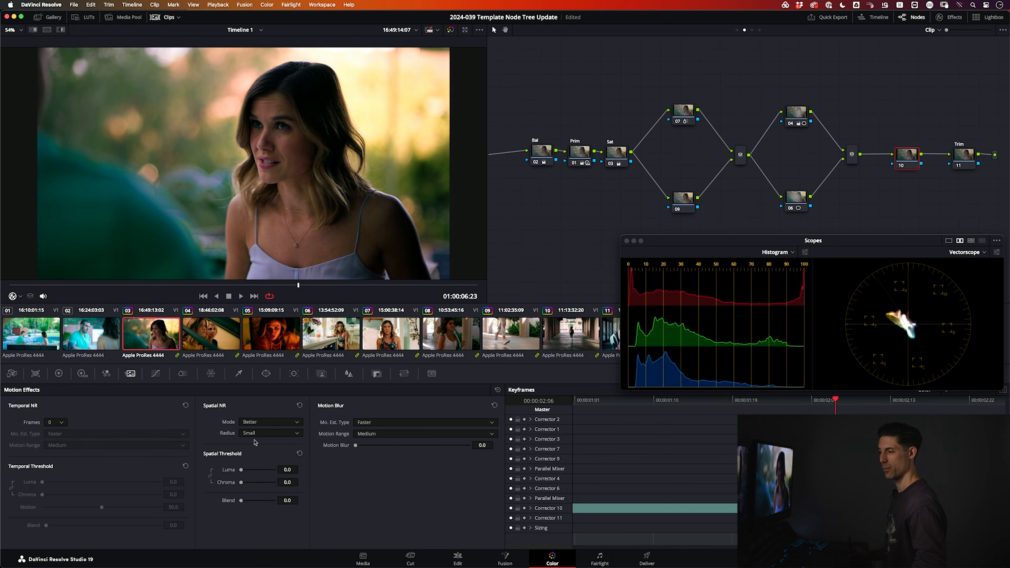
Set node 10's Spatial NR radius to Medium and its linked Luma and Chroma thresholds to 36.8, and save the project
click(257, 436)
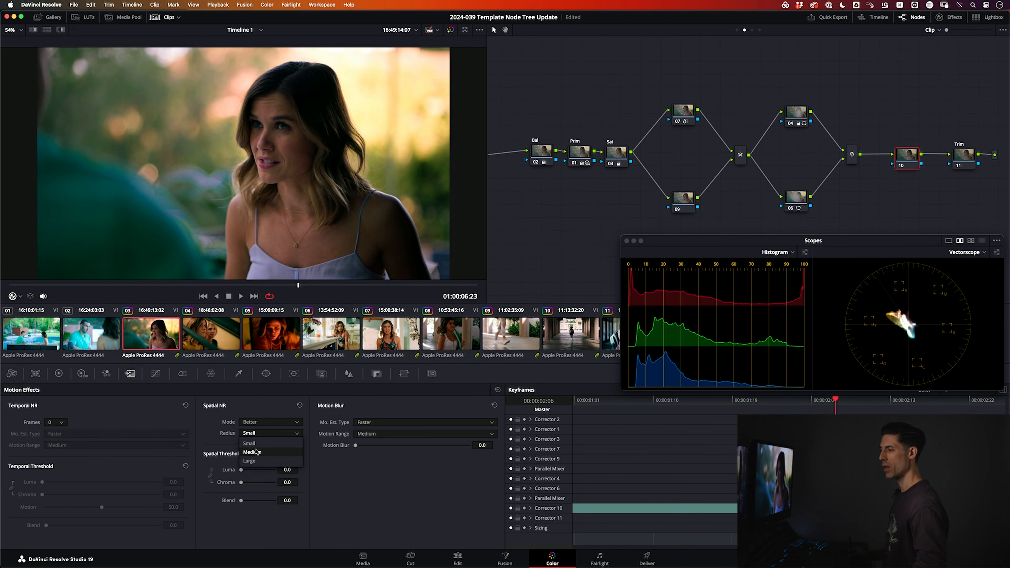
click(257, 453)
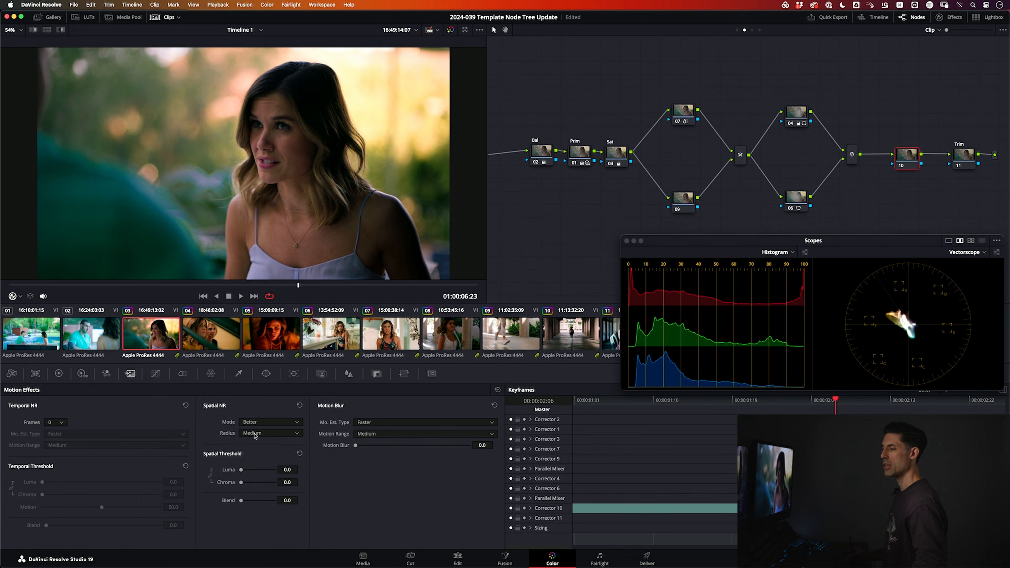
click(255, 436)
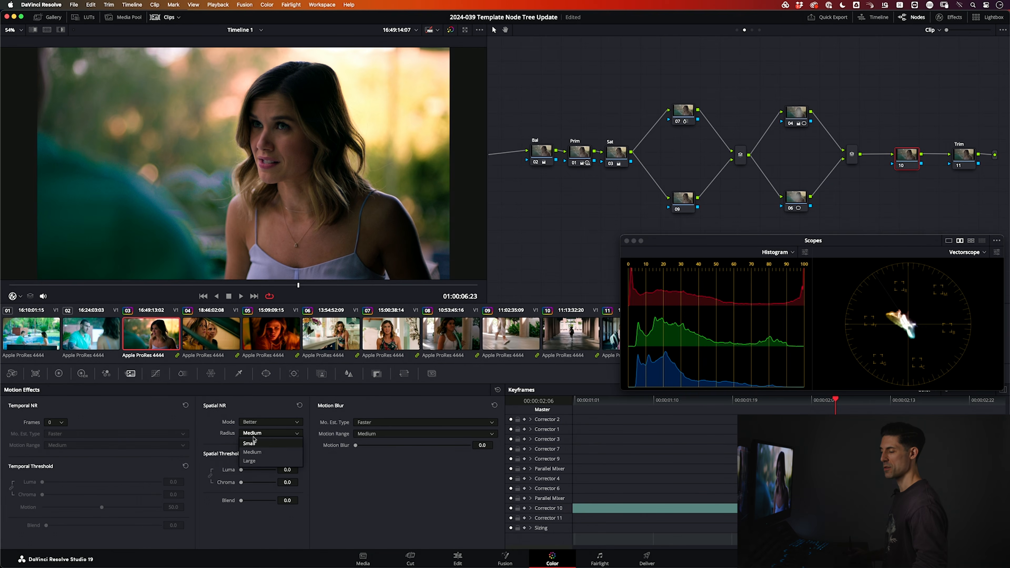
click(257, 412)
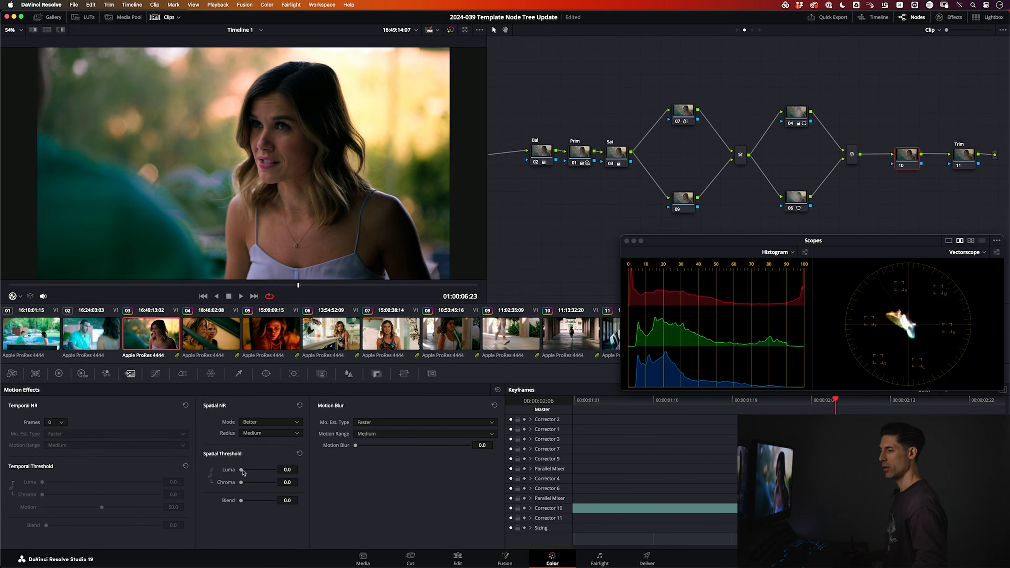
drag(242, 470, 255, 471)
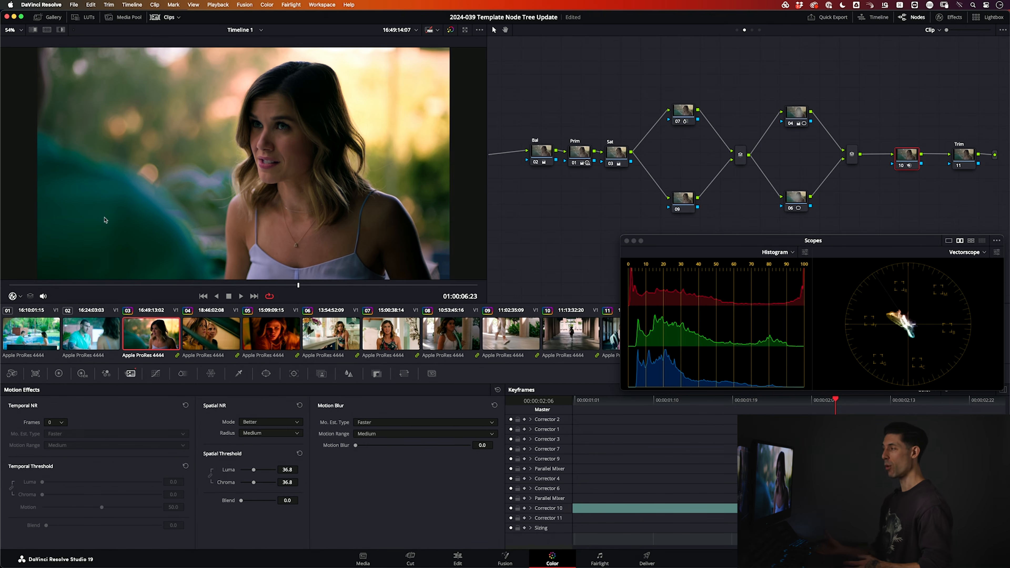
key(super+s)
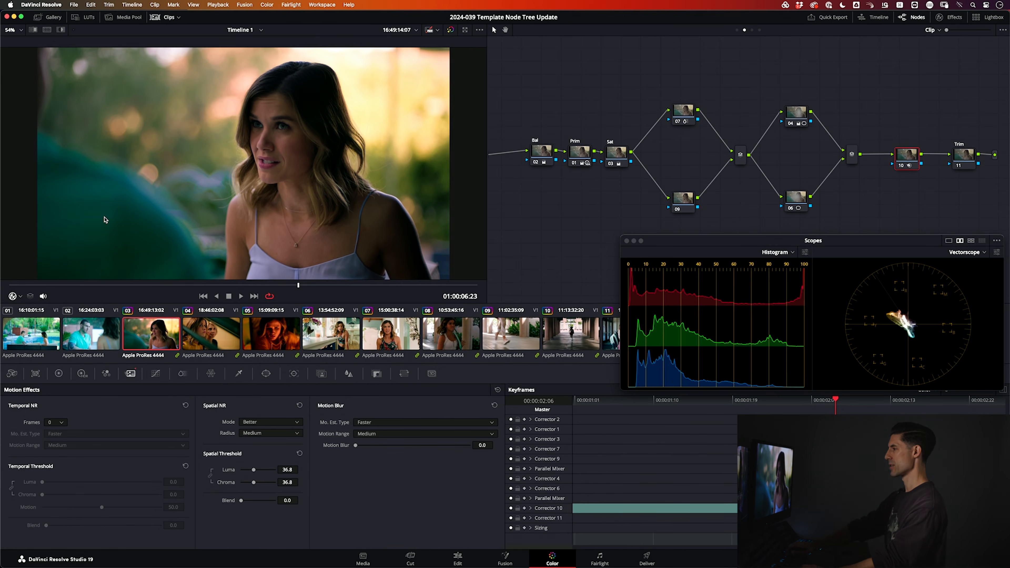
Restrict node 10 to the blurred green shoulder with an HSL qualifier sample, checking the selection in highlight view, and save the project
key(alt+shift+q)
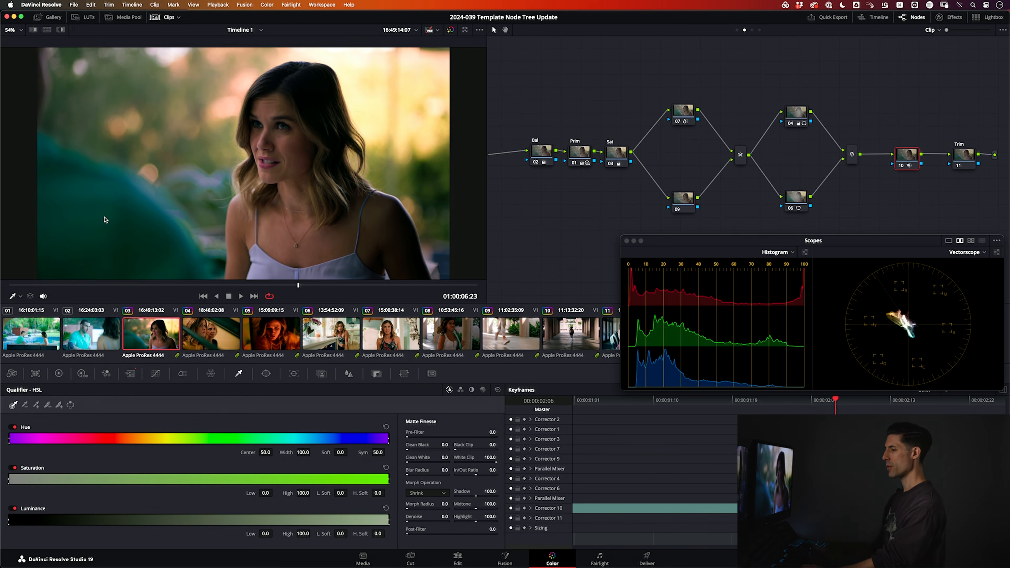
key(shift+h)
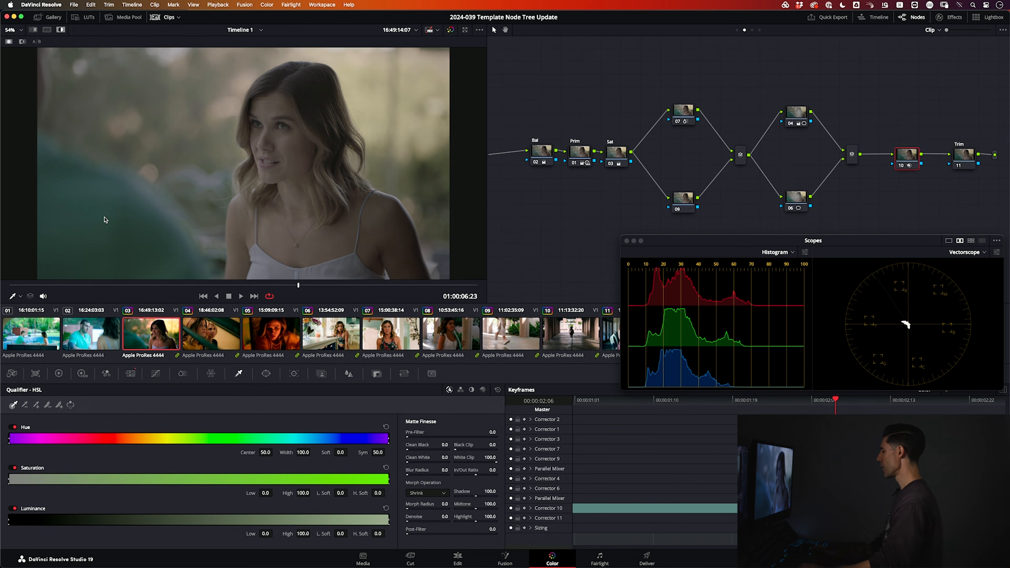
click(104, 219)
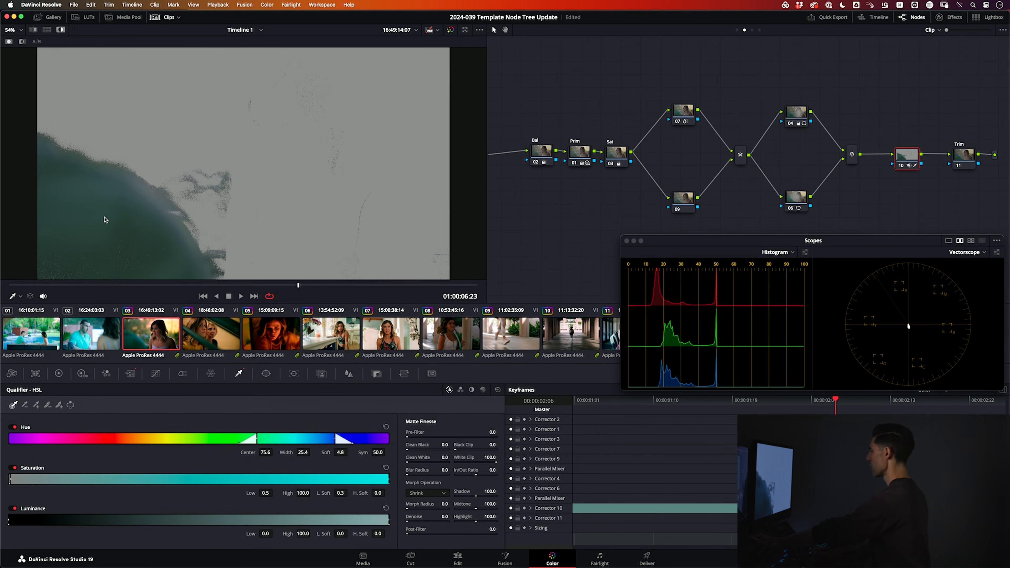
key(super+s)
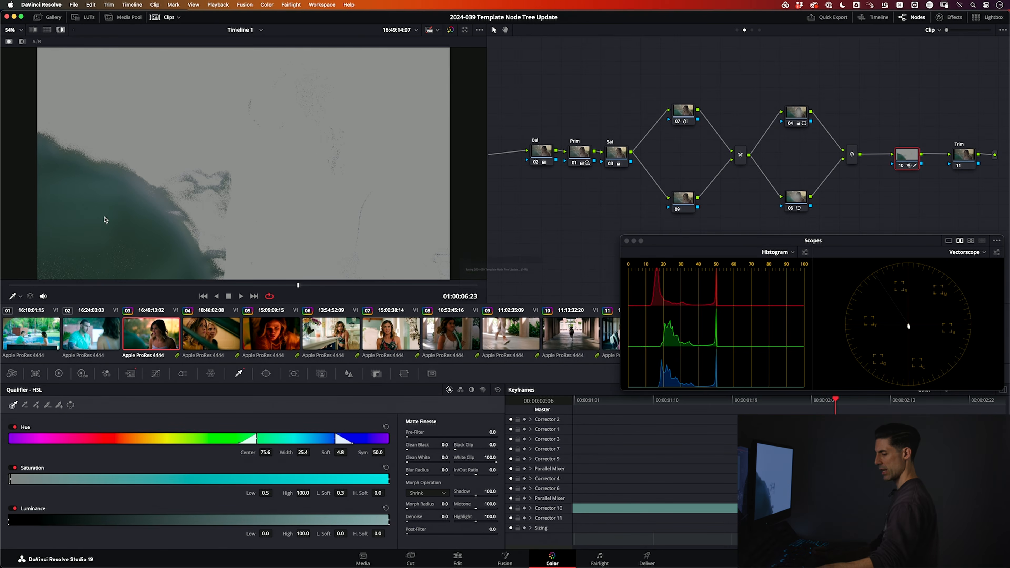
key(shift+h)
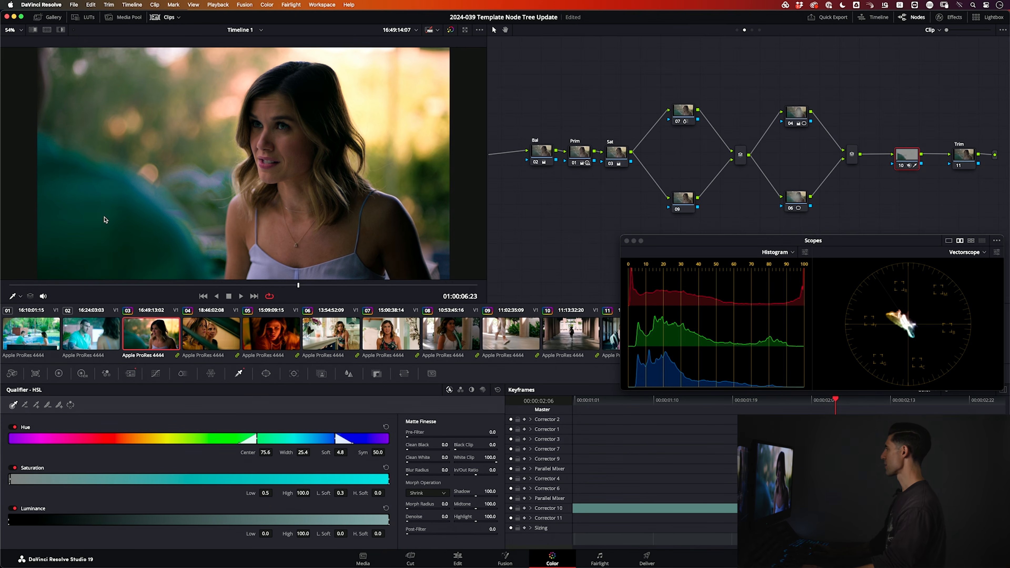
key(super+s)
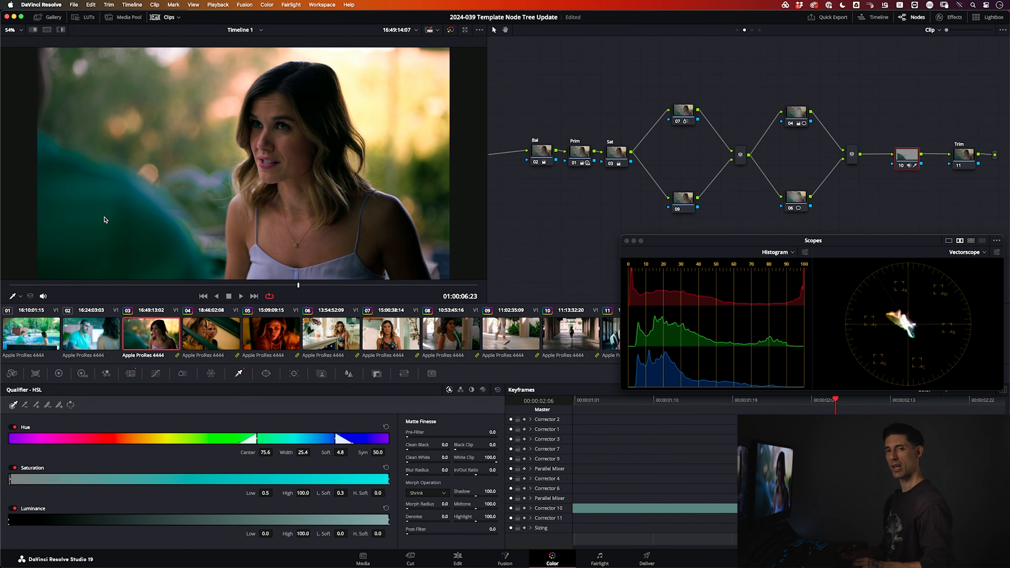
Reposition node 10 slightly closer to the second parallel mixer in the node graph, and save the project
mouse_move(907, 160)
mouse_down()
mouse_move(874, 147)
mouse_move(889, 160)
mouse_up()
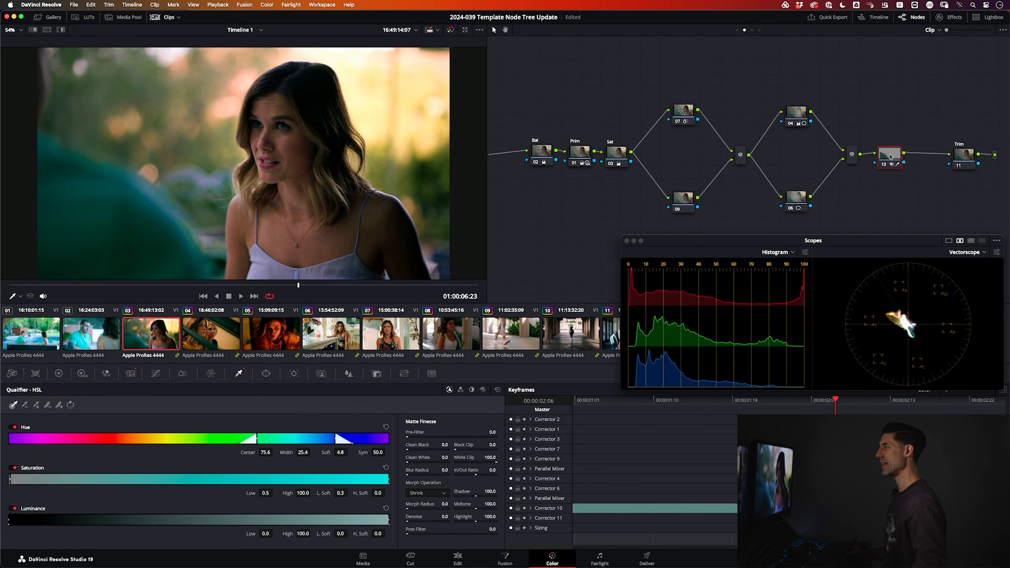
drag(887, 160, 891, 162)
key(super+s)
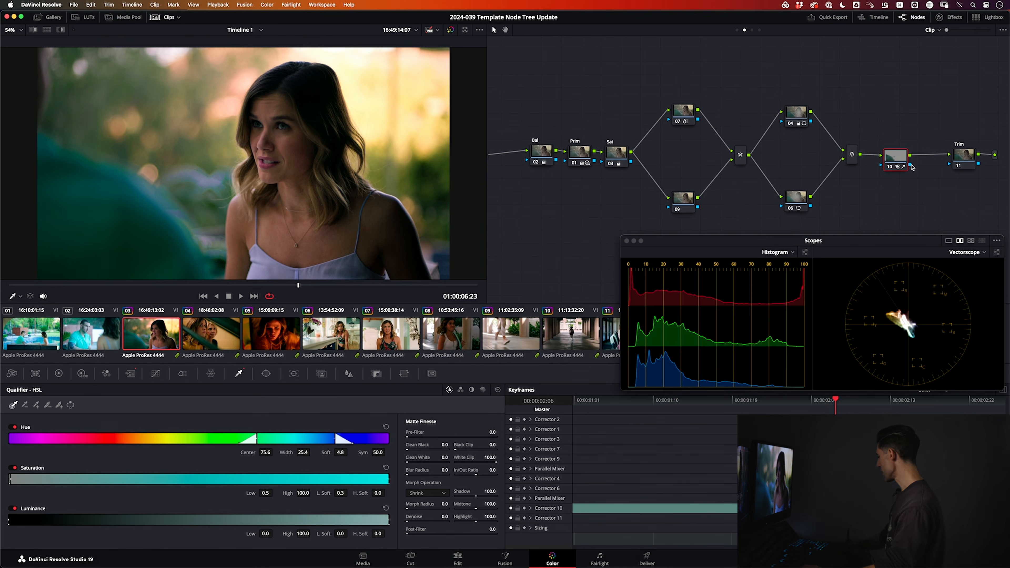
Compare the image with node 04 disabled and enabled
key(alt+shift+apostrophe)
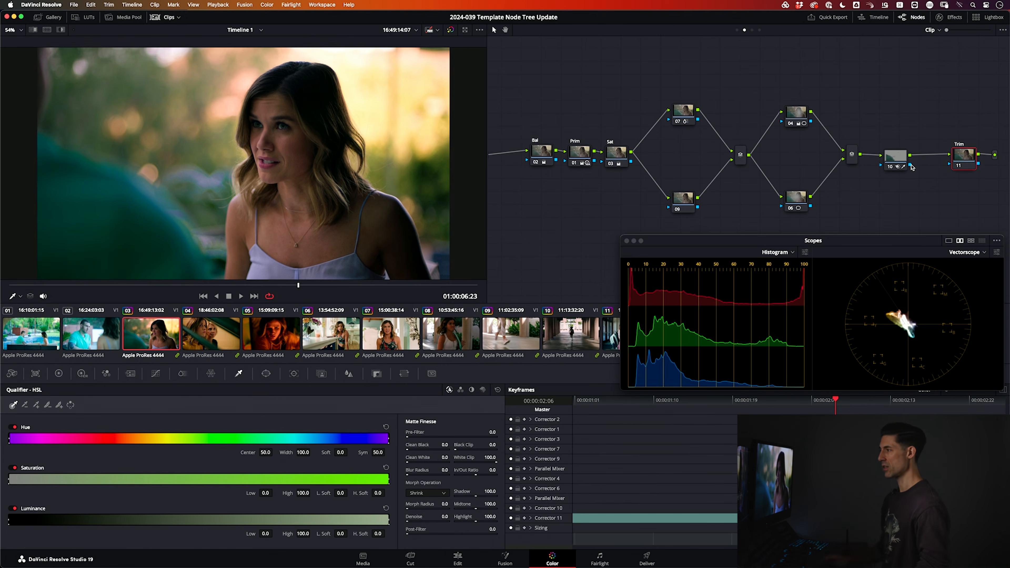
key(alt+shift+apostrophe)
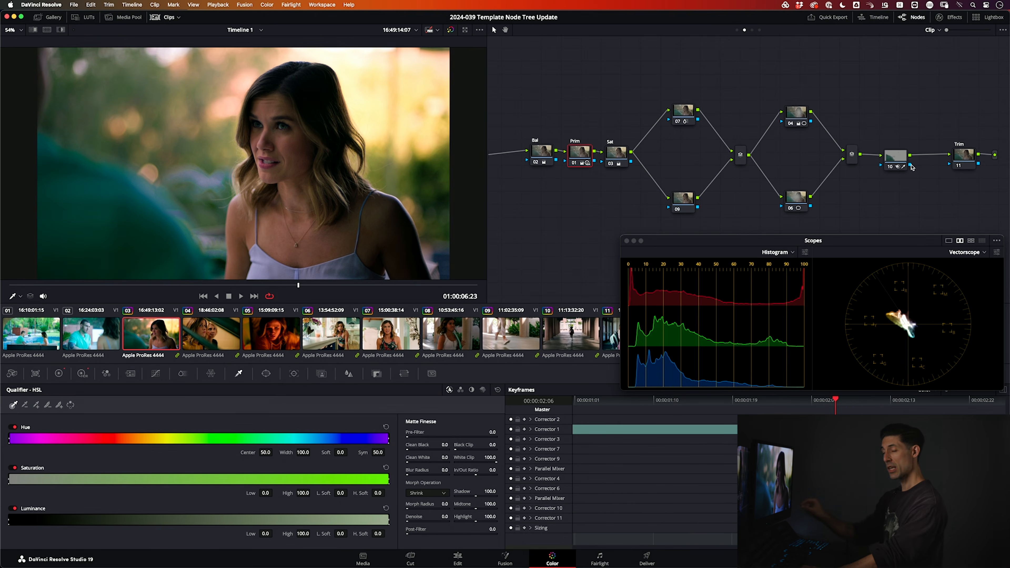
key(alt+shift+apostrophe)
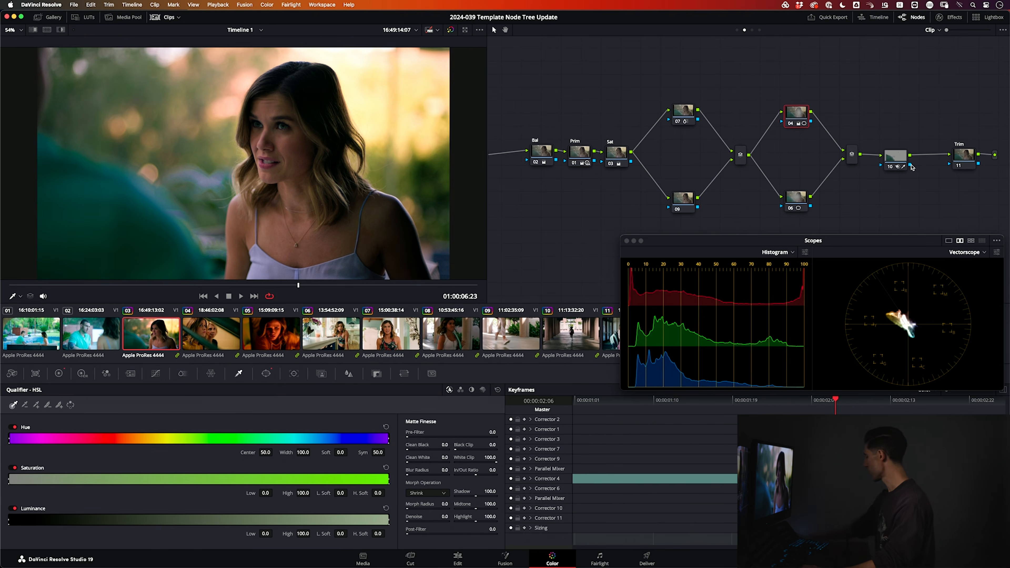
key(ctrl+d)
key(ctrl+d)
key(ctrl+d)
key(ctrl+d)
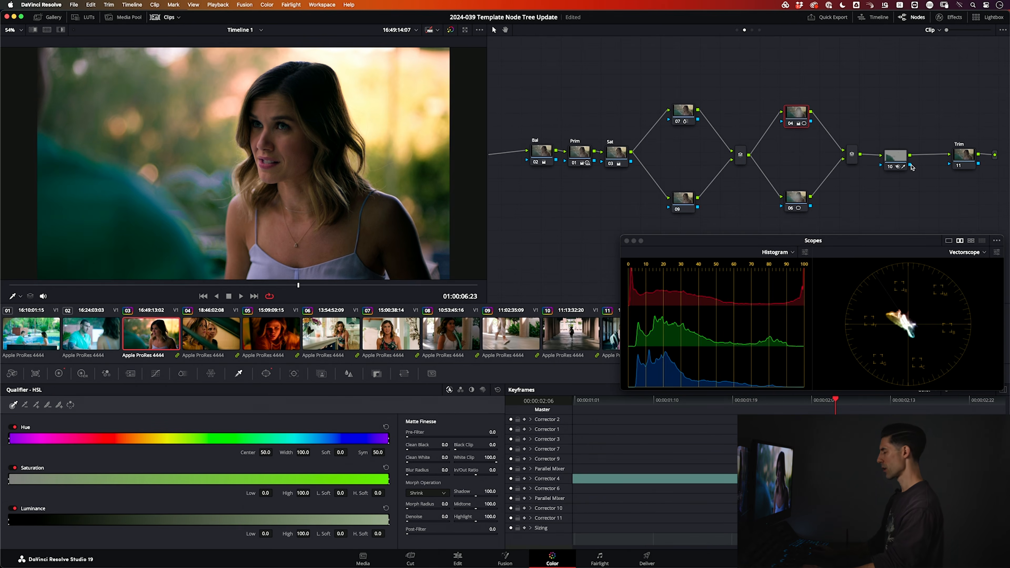
Save the project, grab a still of the graded clip into the Stills 1 album, and hide the Gallery
key(alt+shift+semicolon)
key(super+s)
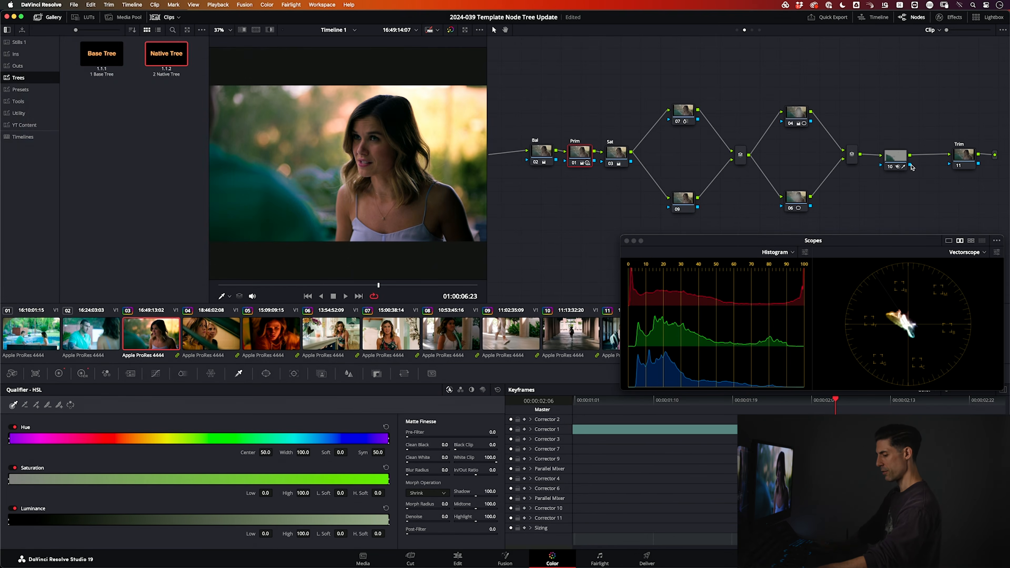
key(shift+g)
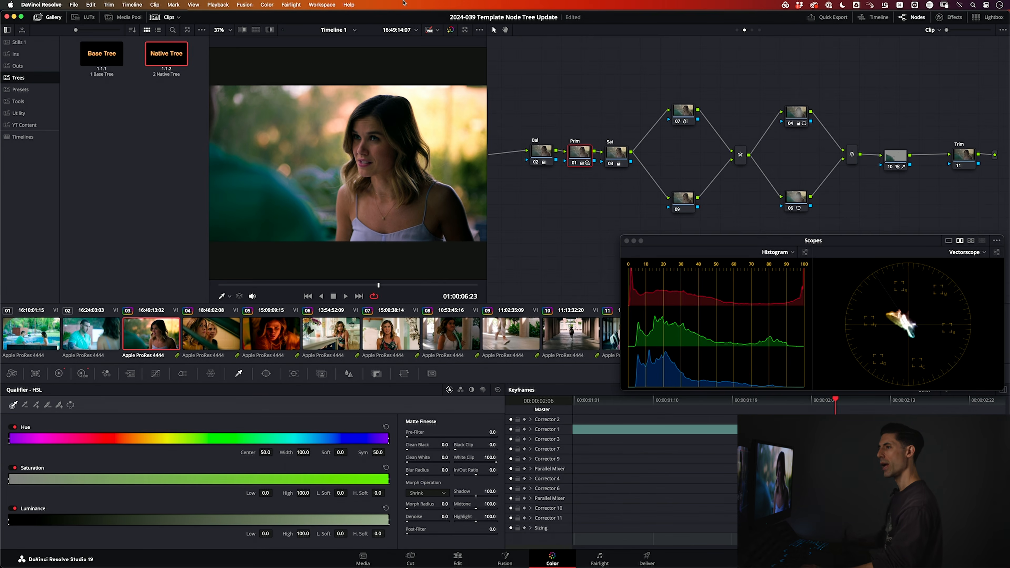
click(31, 42)
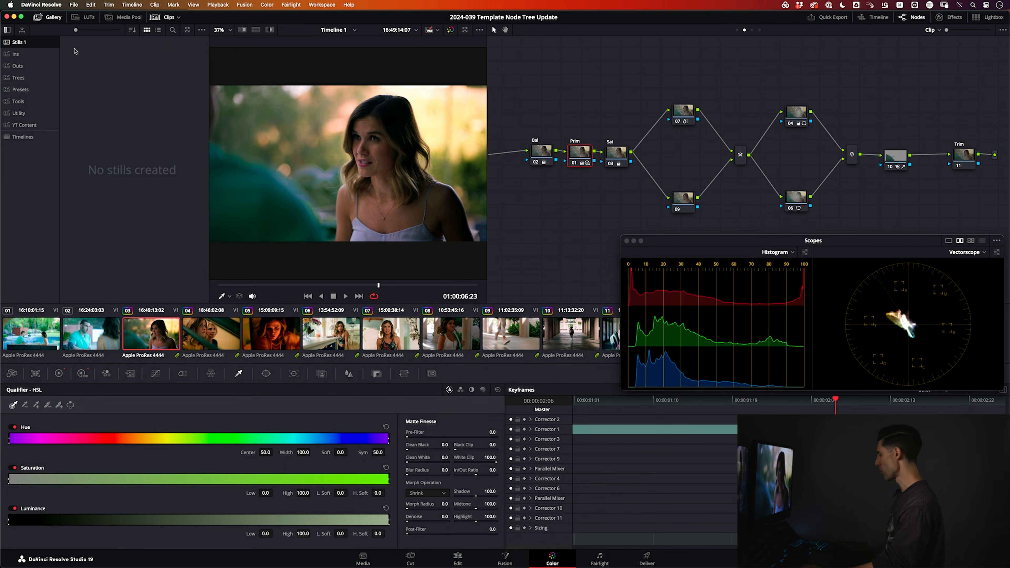
key(alt+super+g)
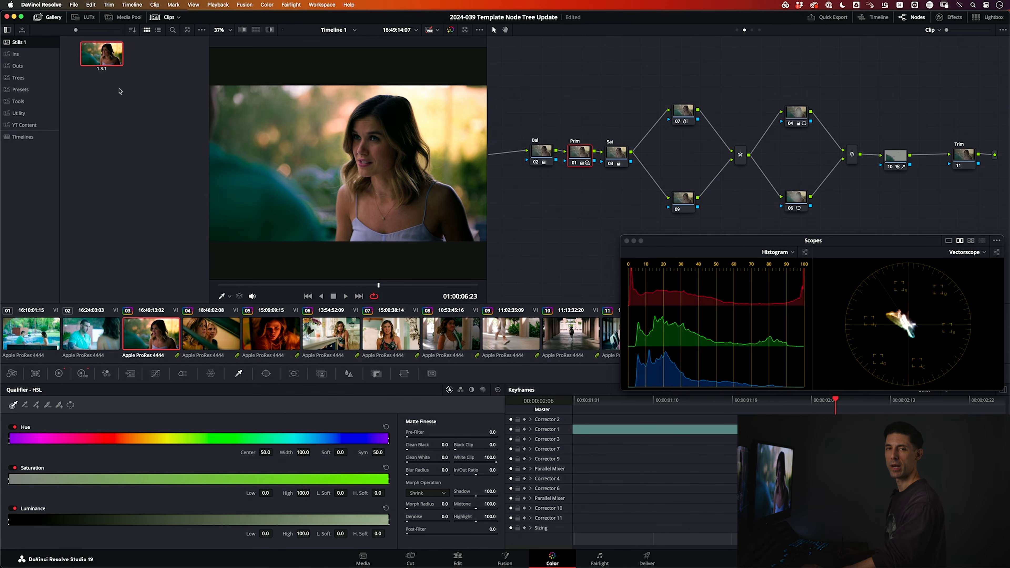
click(40, 17)
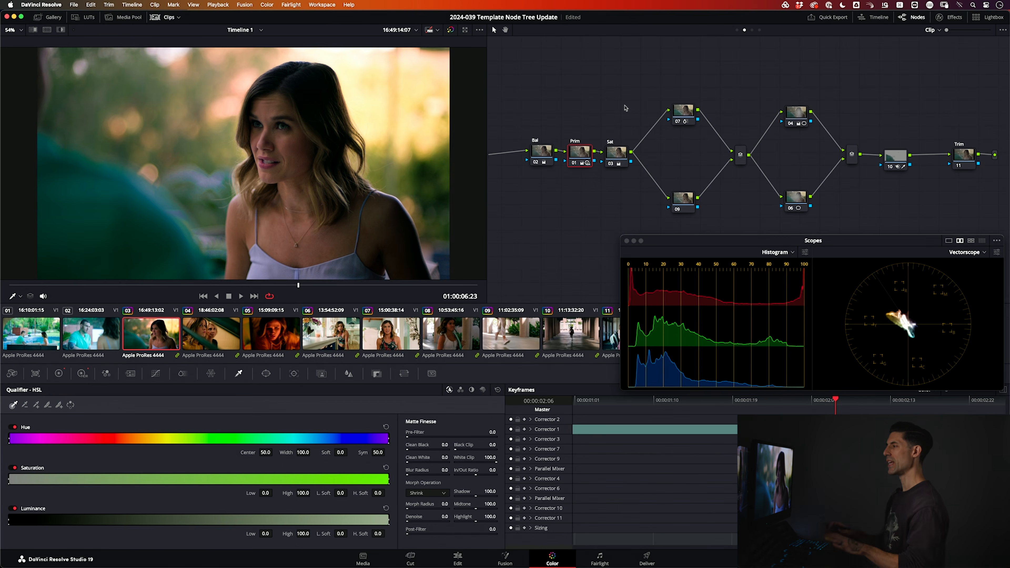
Try lowering the Trim node's Gamma to -0.01 with the color wheels, and undo it
click(952, 152)
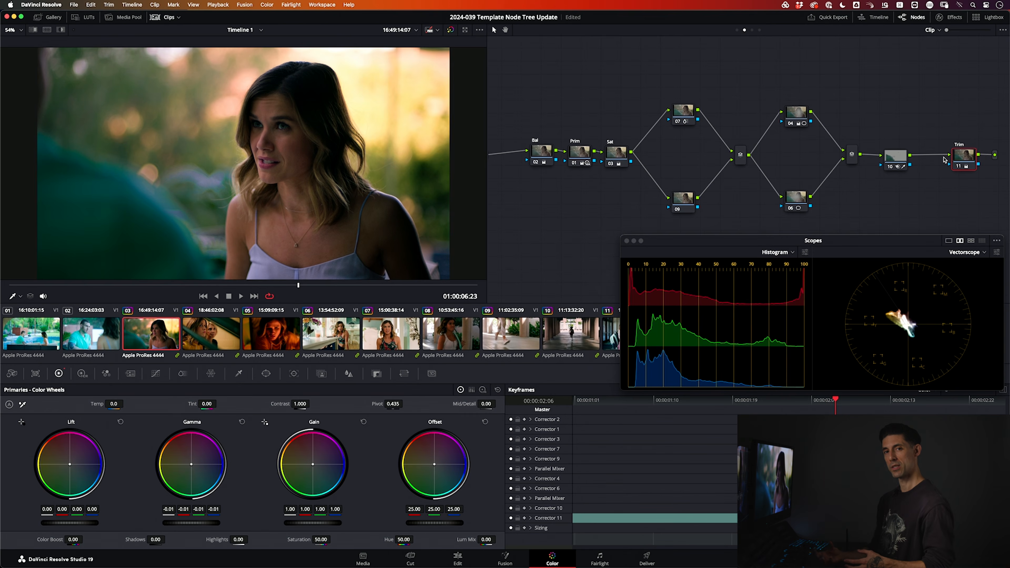
key(super+s)
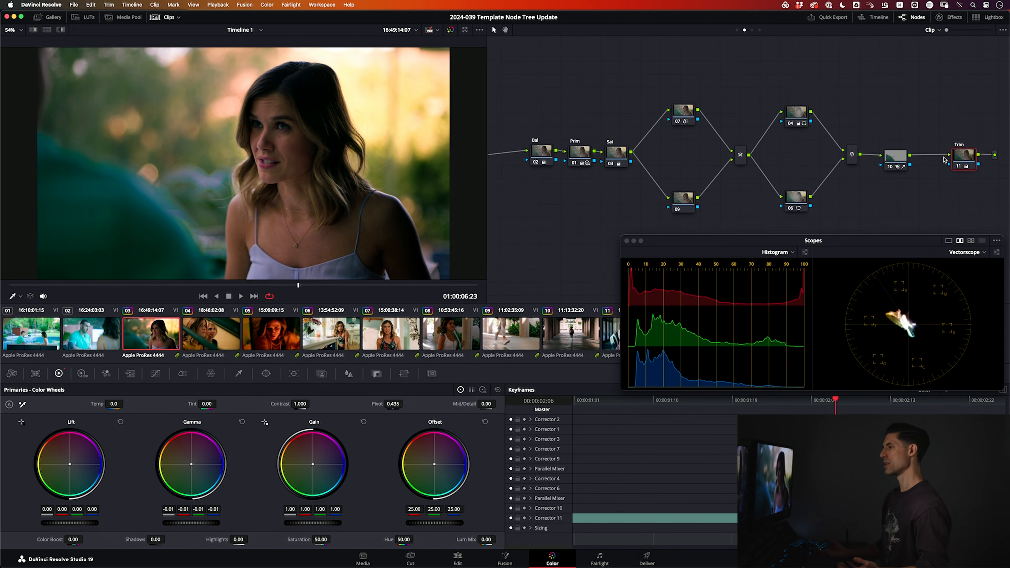
key(super+z)
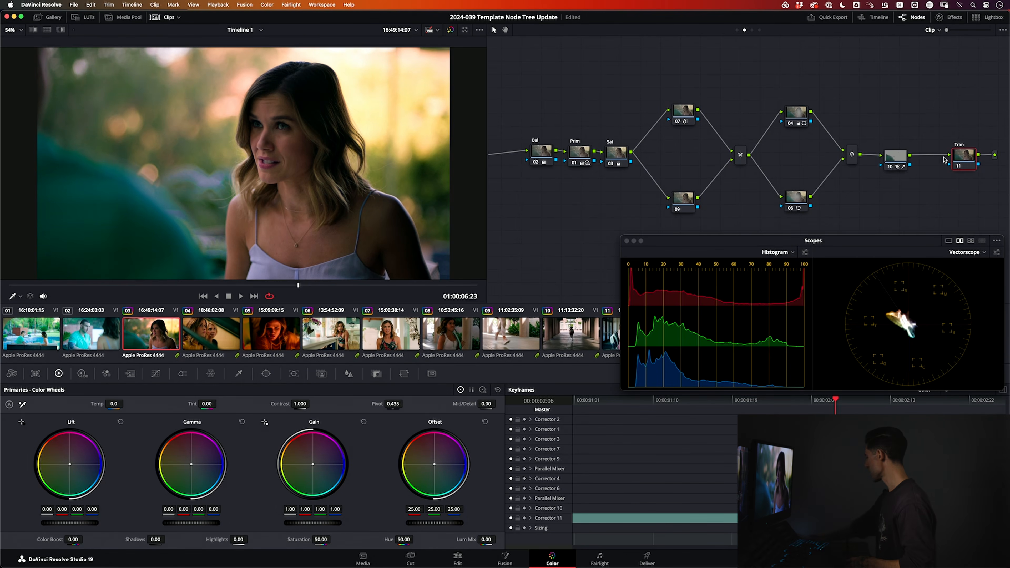
Compare the full-screen image with the Bal node disabled and enabled
key(shift+apostrophe)
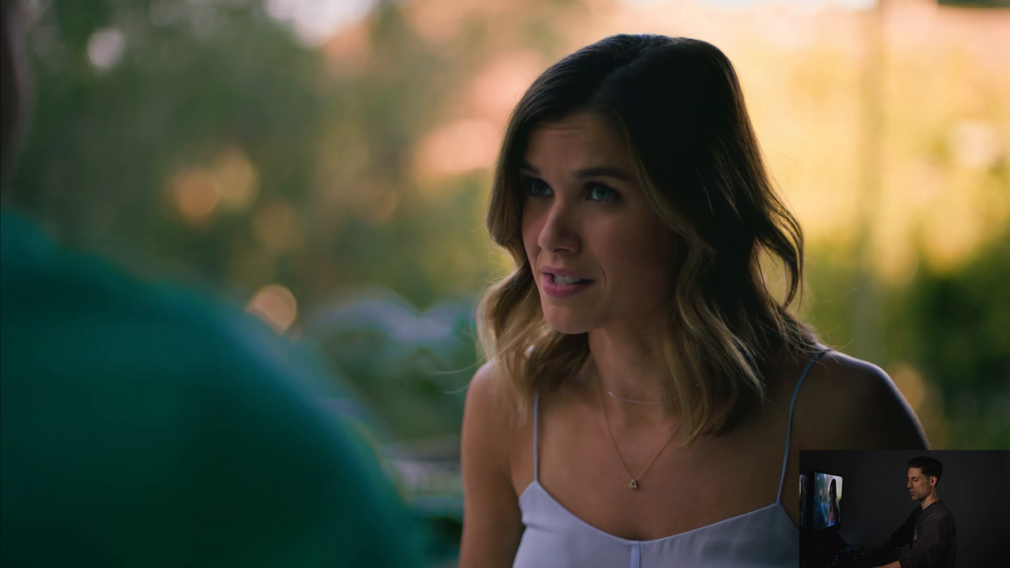
key(ctrl+d)
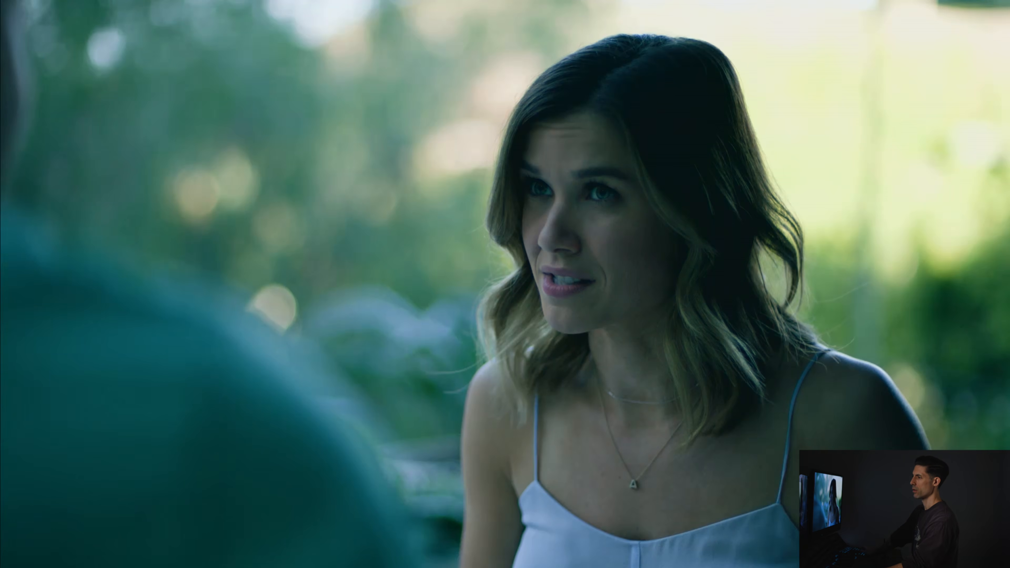
key(ctrl+d)
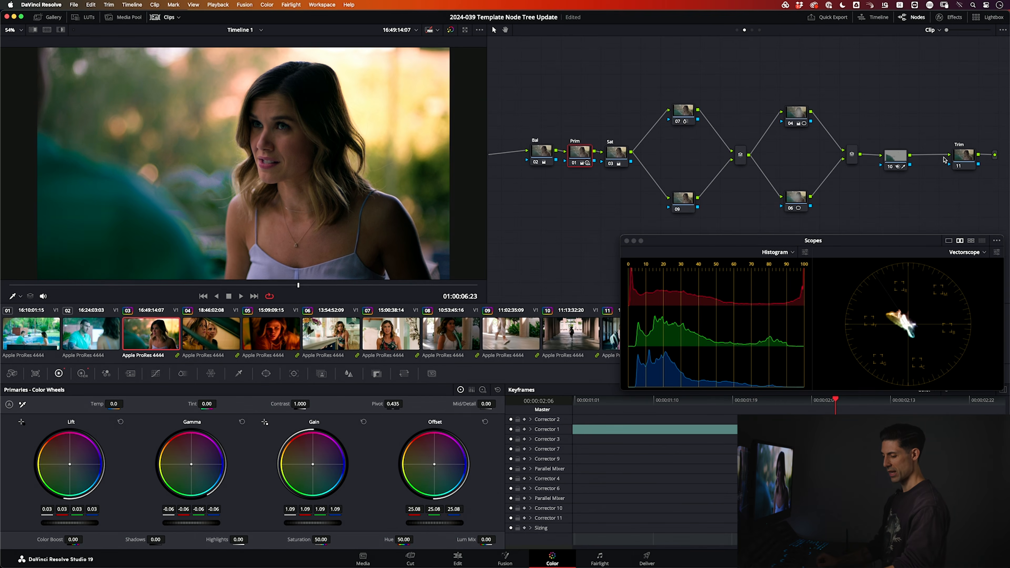
Try appending a new corrector node to the node tree, and delete it
key(alt+k)
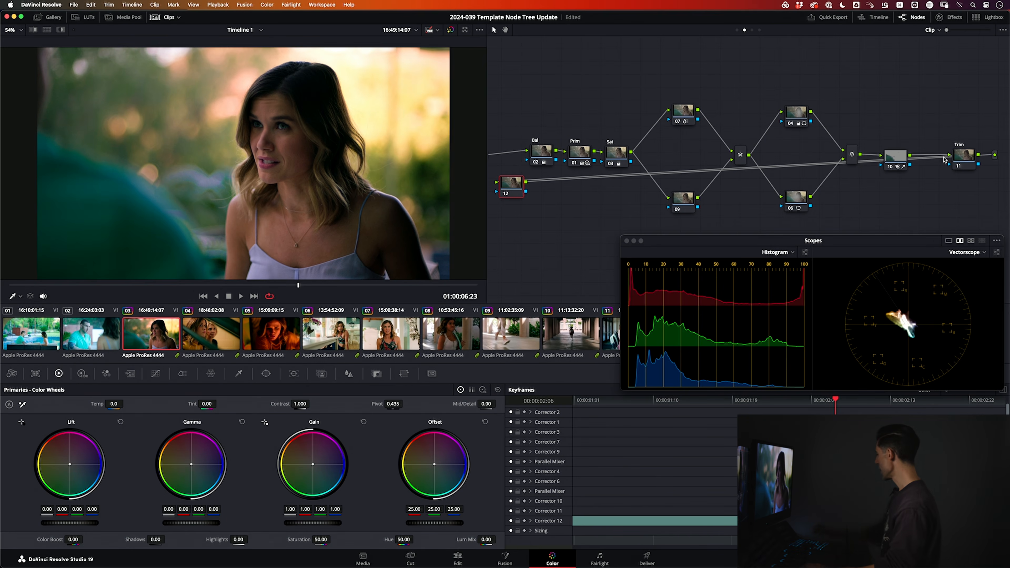
key(Delete)
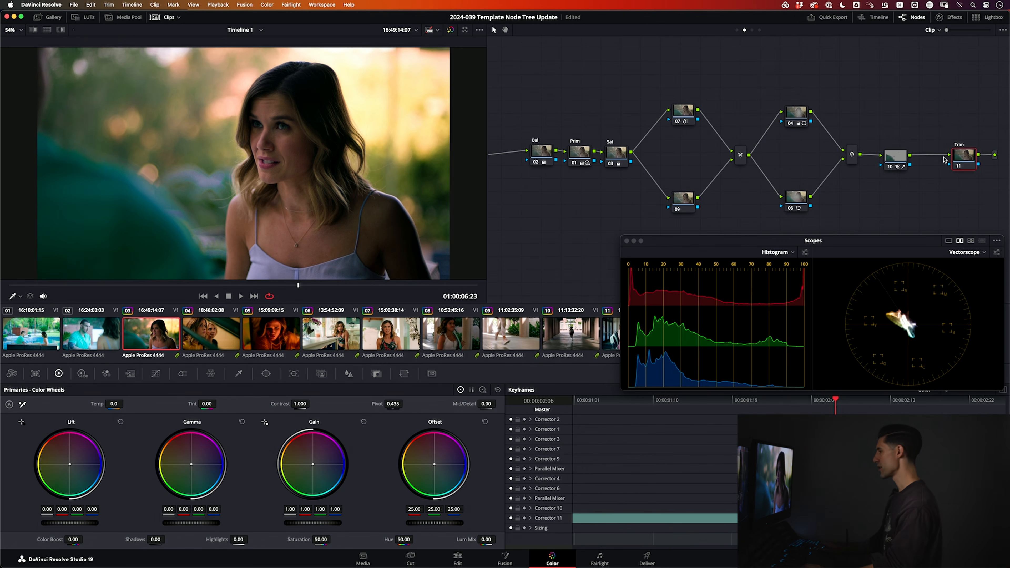
Fine-tune the Bal node's green Gain to 0.86 and save the project
key(shift+semicolon)
key(shift+semicolon)
key(shift+semicolon)
key(shift+semicolon)
key(shift+semicolon)
key(shift+semicolon)
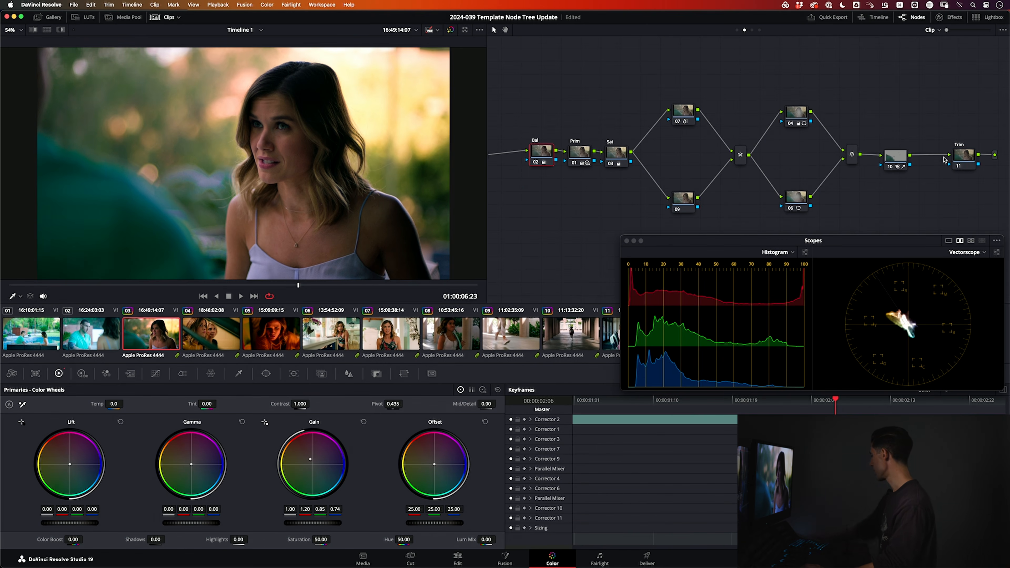
key(shift+semicolon)
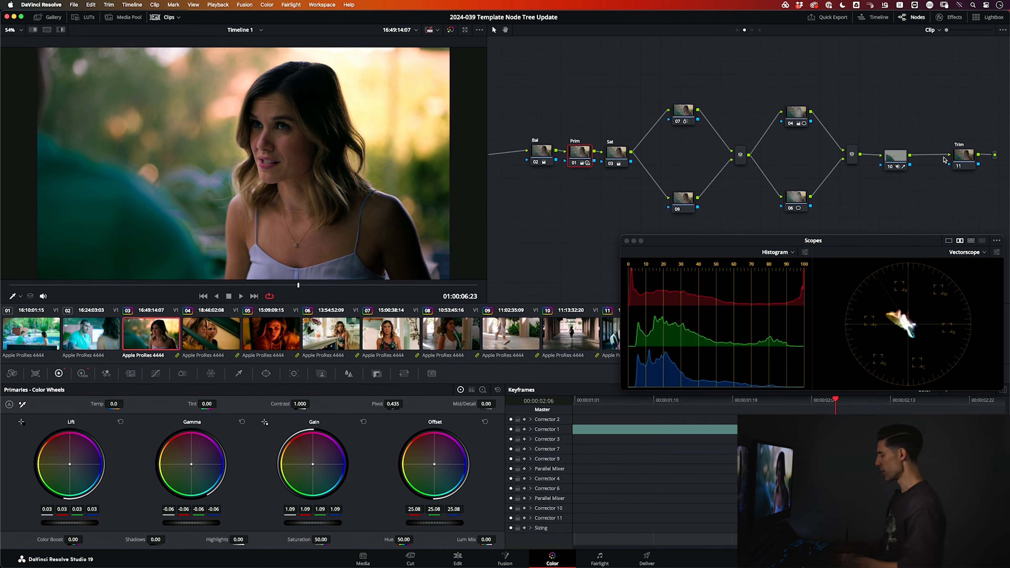
key(shift+semicolon)
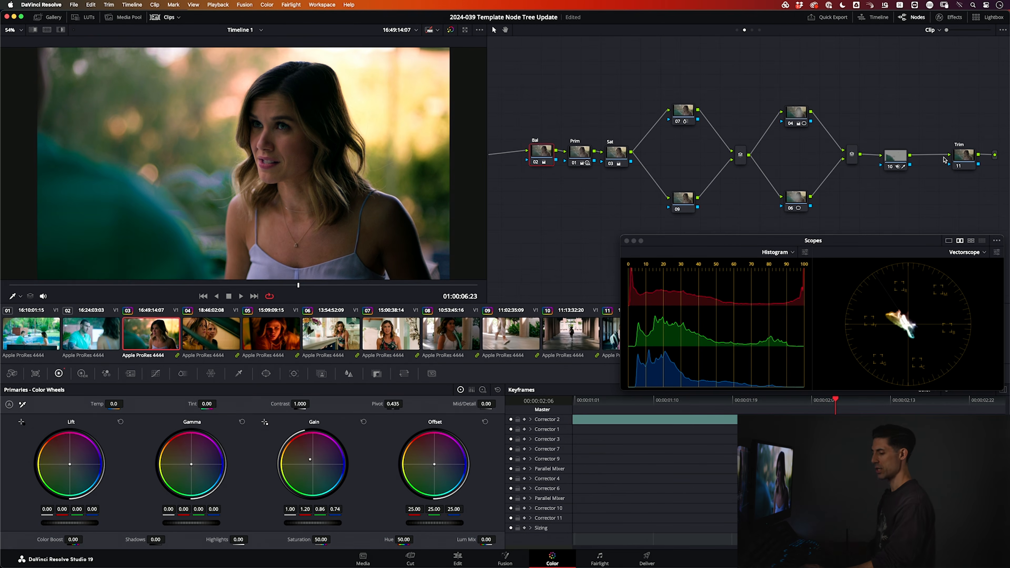
key(super+s)
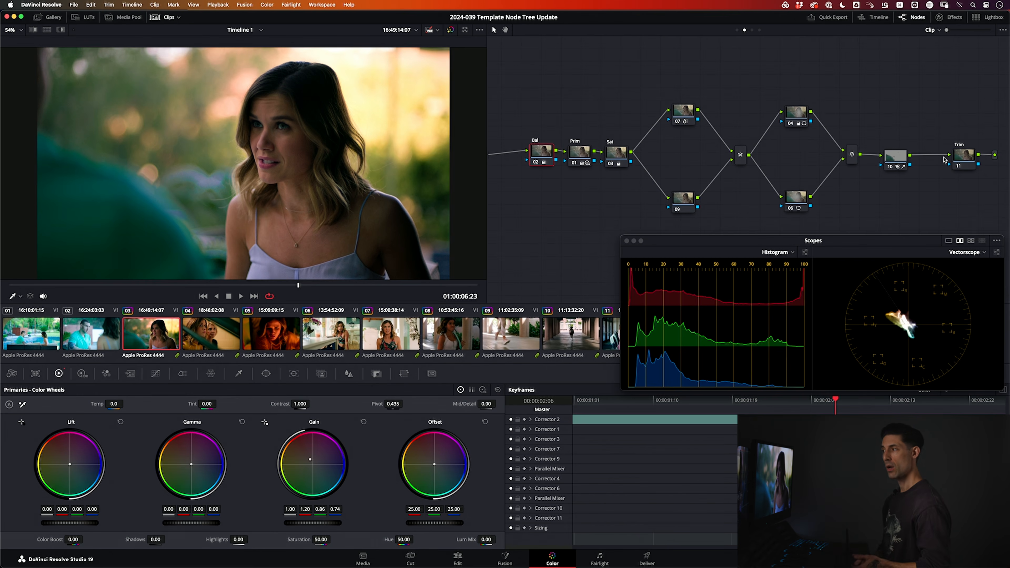